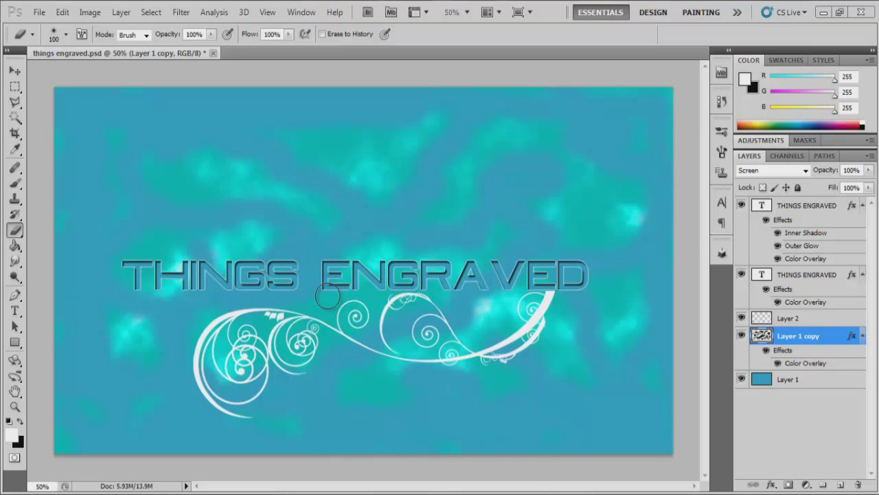
- Create a new blank document with the default settings
left_click(39, 13)
left_click(48, 23)
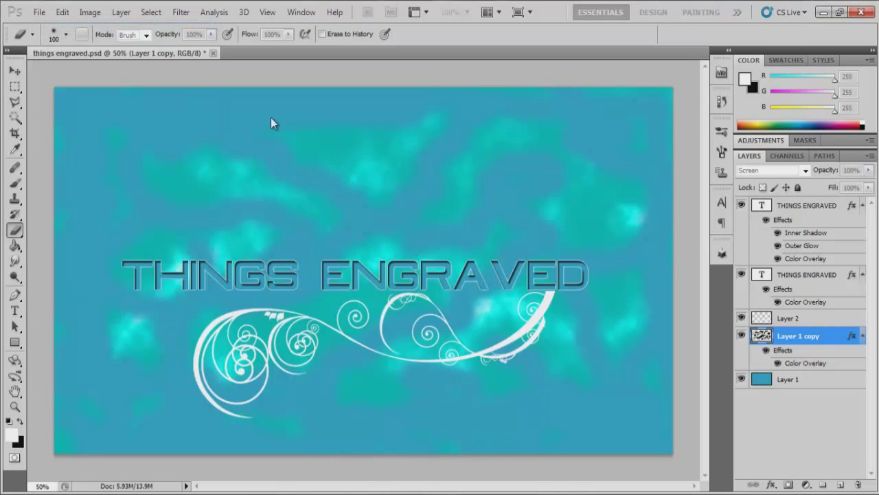
left_click(568, 121)
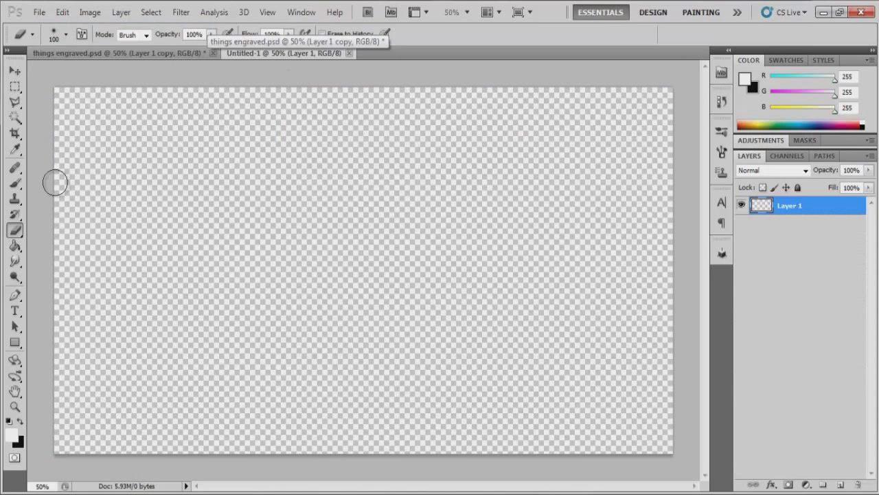
- Fill the canvas with teal blue #1a8dae using the Paint Bucket
left_click(11, 434)
mouse_move(414, 166)
left_mouse_down()
mouse_move(420, 173)
mouse_move(404, 171)
mouse_move(413, 174)
left_mouse_up()
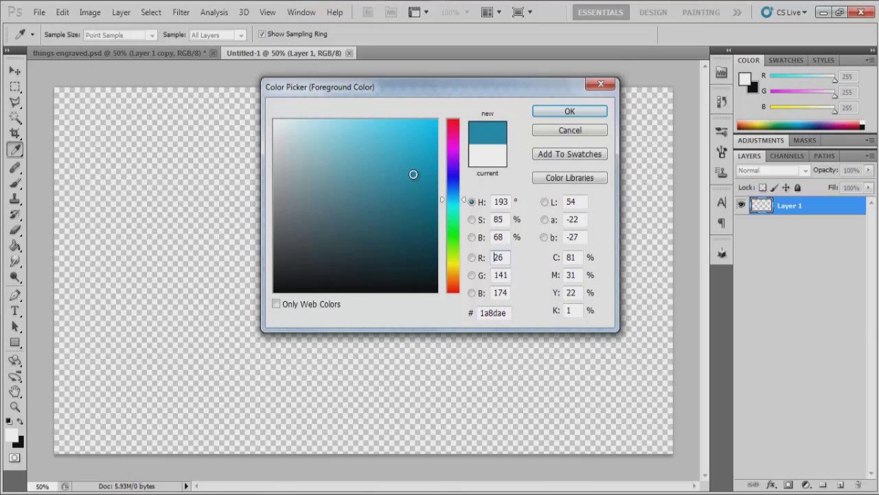
left_click(570, 112)
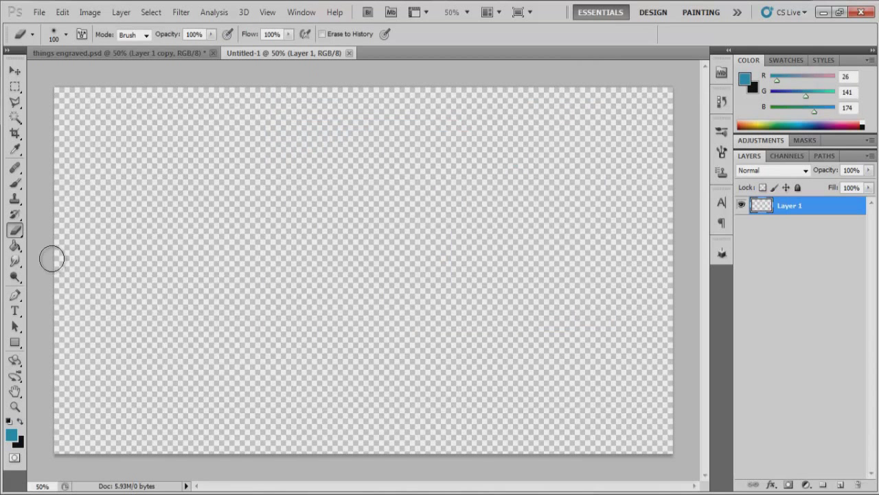
left_click(15, 245)
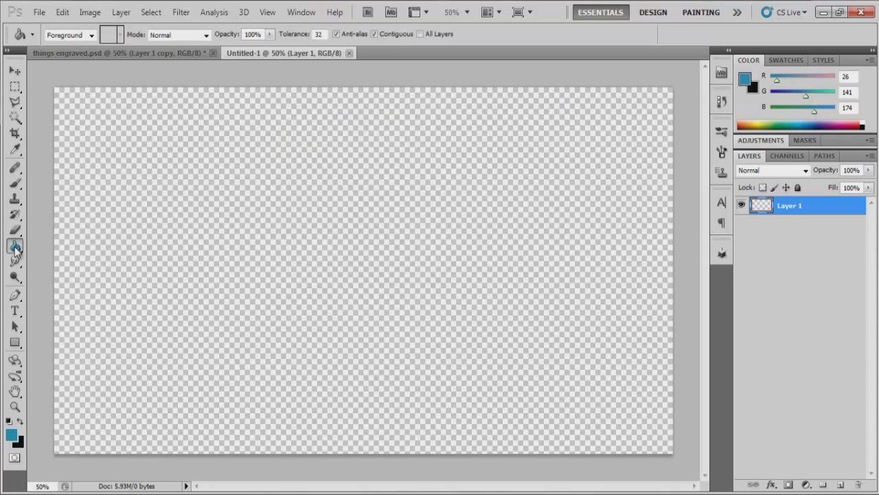
left_click(266, 167)
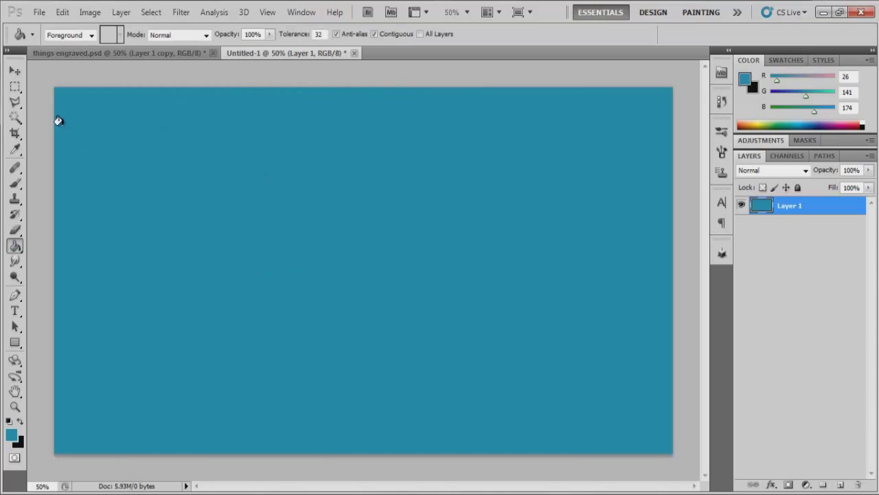
- Set up the Type tool with the Old Republic font and white colour
left_click(16, 312)
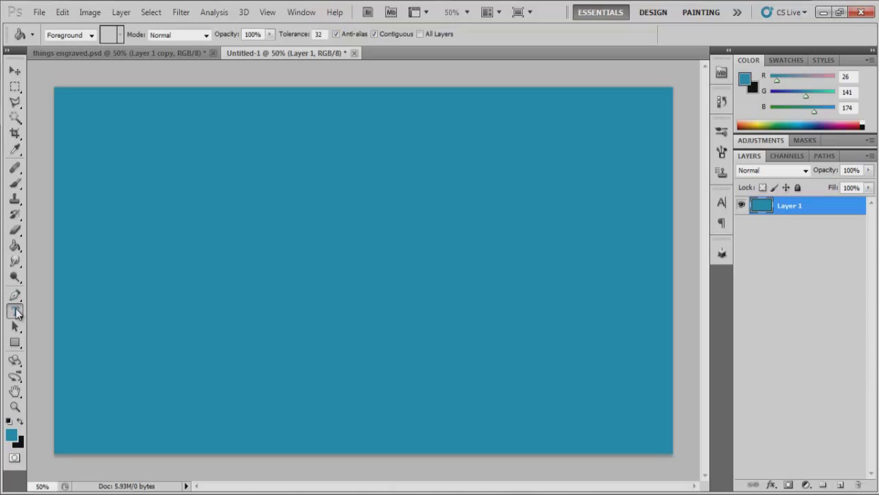
left_click(153, 34)
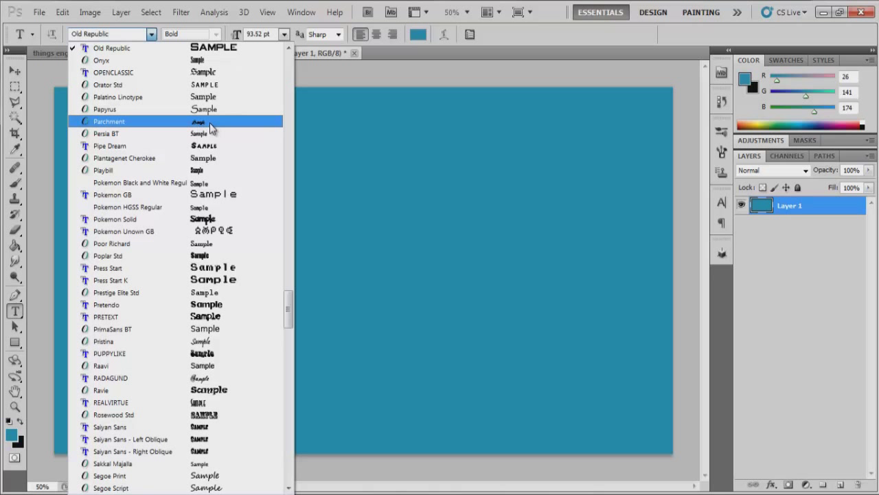
left_click(214, 53)
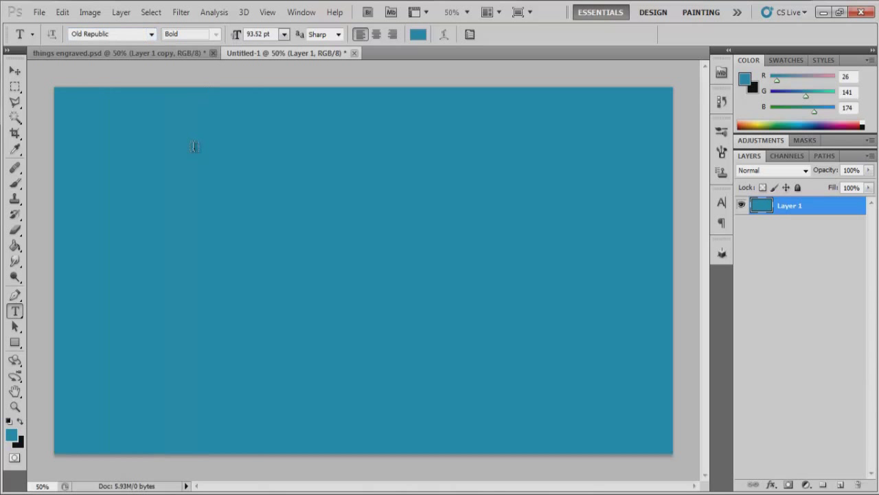
left_click(11, 436)
left_click_drag(282, 125, 255, 115)
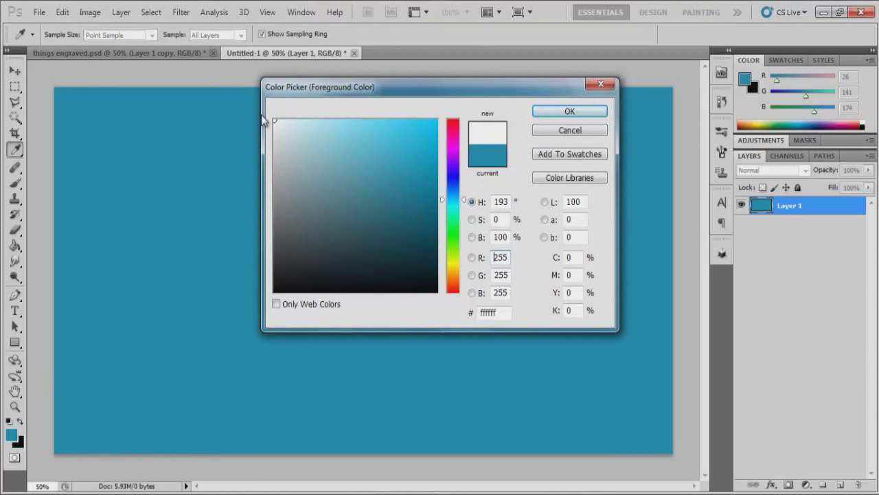
left_click(543, 110)
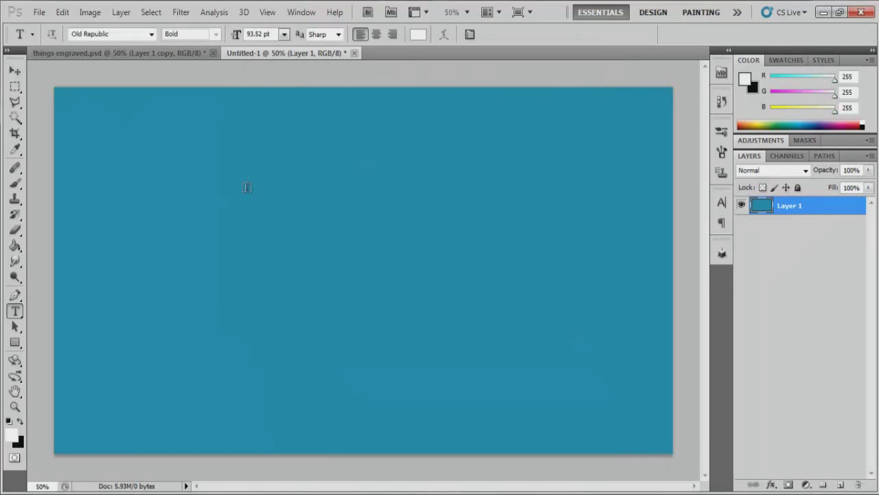
- Type 'Things Engraved' on the canvas, fixing the typo
left_click(199, 254)
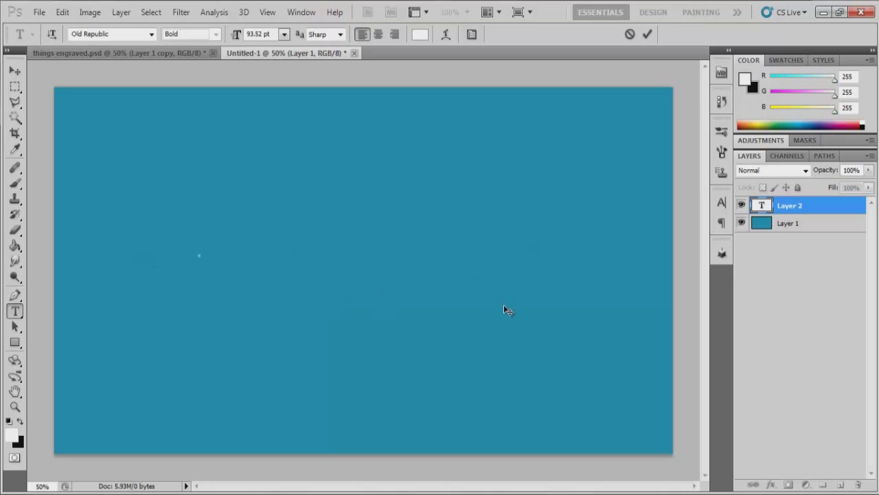
type("Things ")
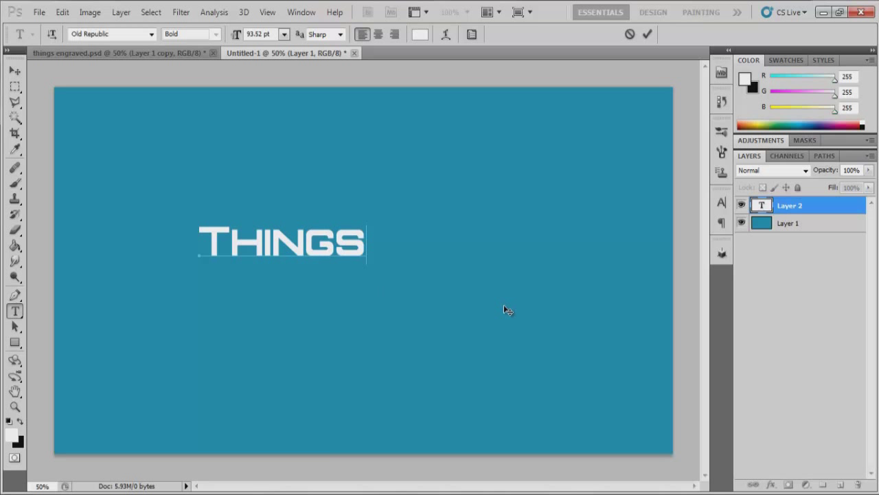
type("Enga")
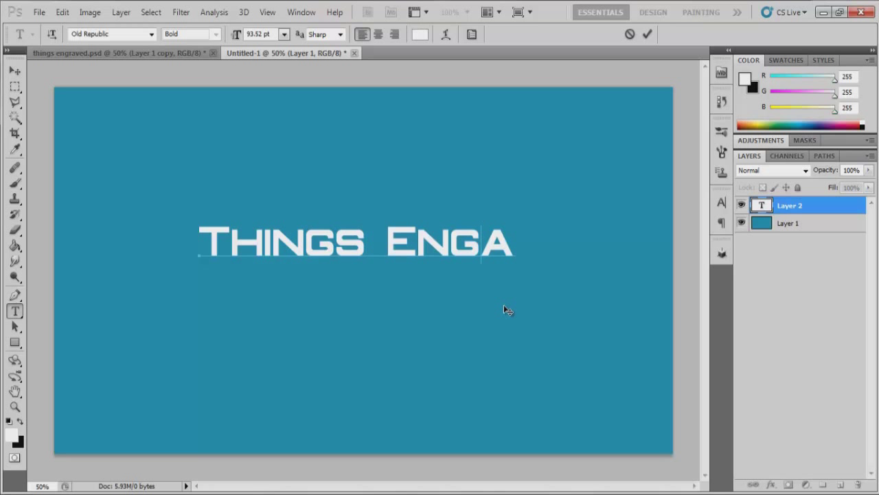
key("BackSpace")
type("raved")
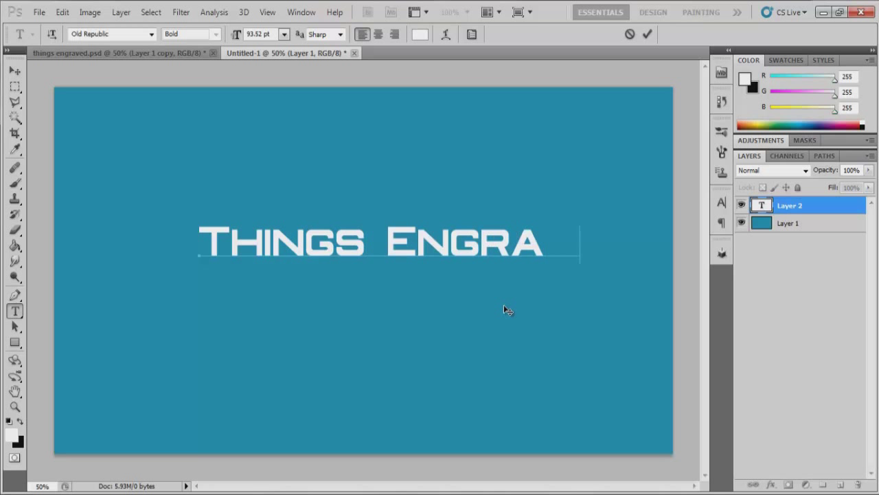
- Move the Things Engraved text to the centre of the canvas
left_click(18, 76)
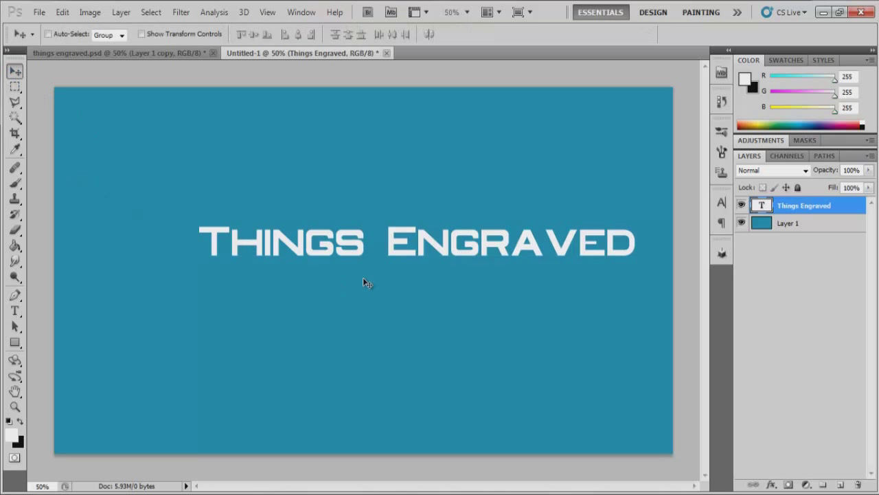
left_click_drag(433, 245, 379, 270)
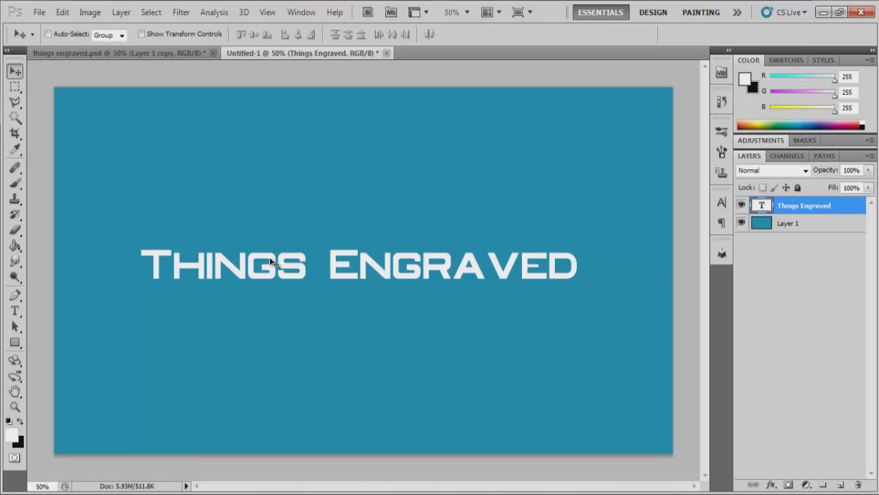
mouse_move(389, 266)
left_mouse_down()
mouse_move(379, 263)
mouse_move(388, 266)
left_mouse_up()
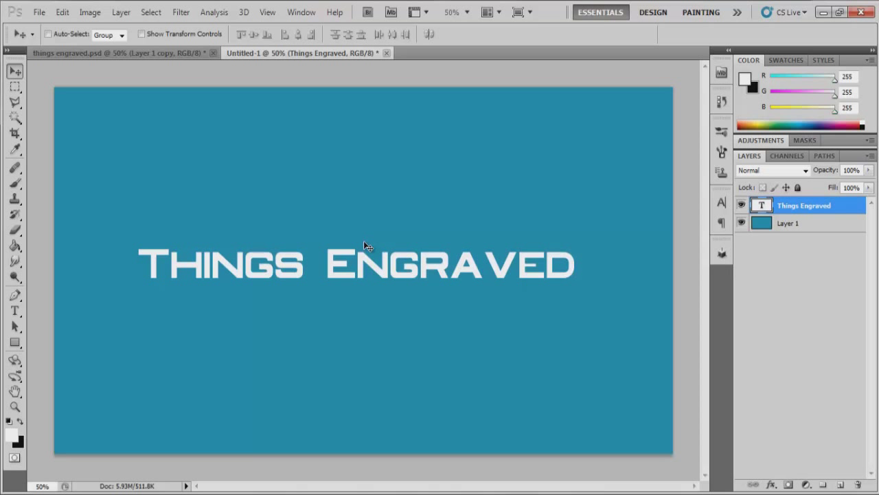
- Duplicate the Things Engraved layer as a copy layer
right_click(846, 211)
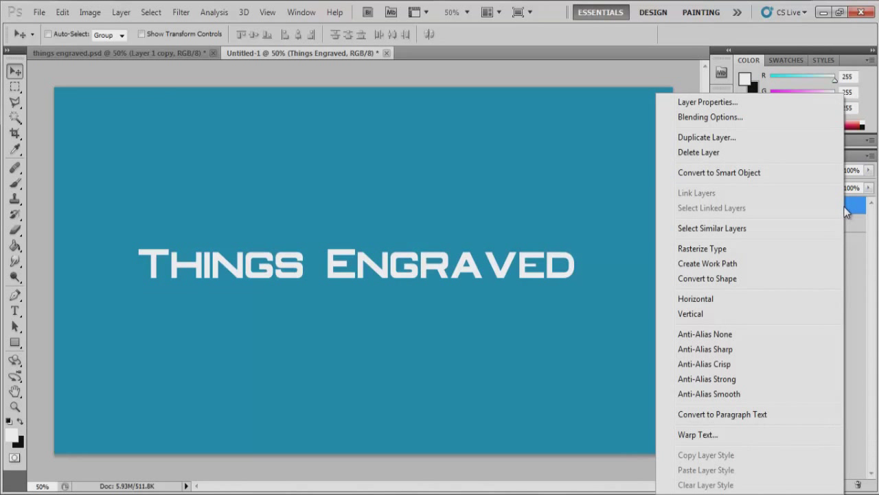
left_click(735, 139)
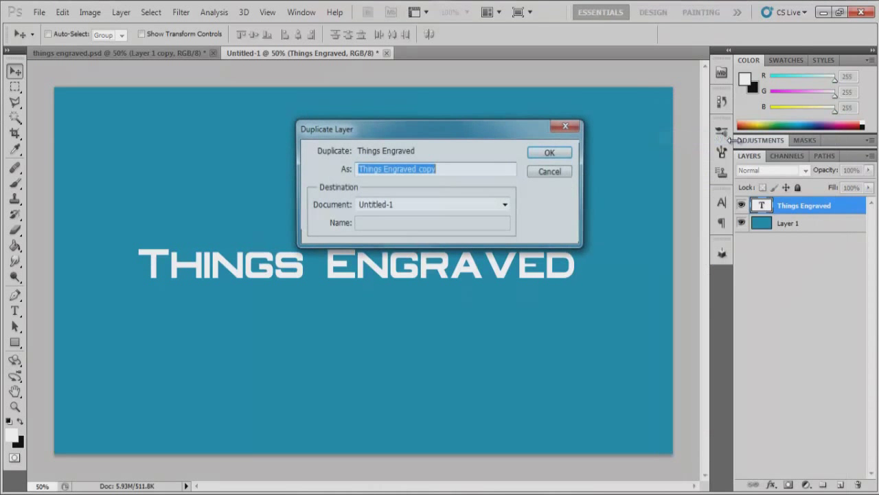
left_click(551, 152)
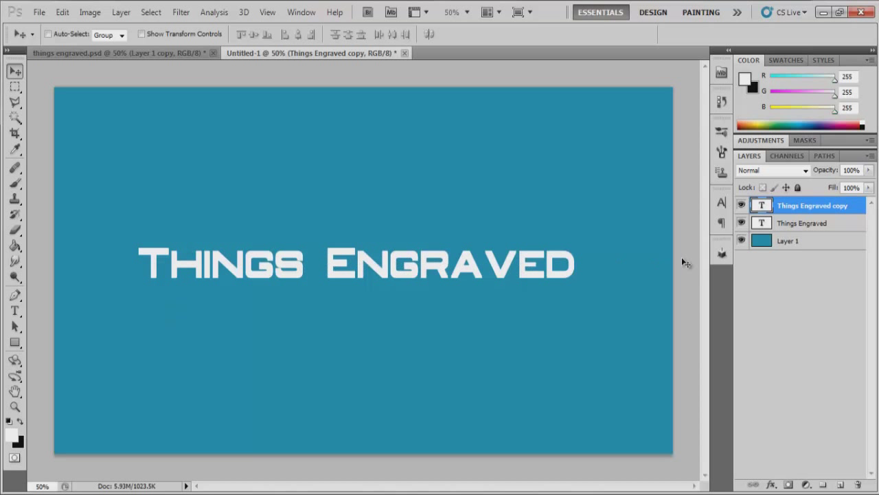
- Open Layer Style for the original Things Engraved layer
left_click(741, 223)
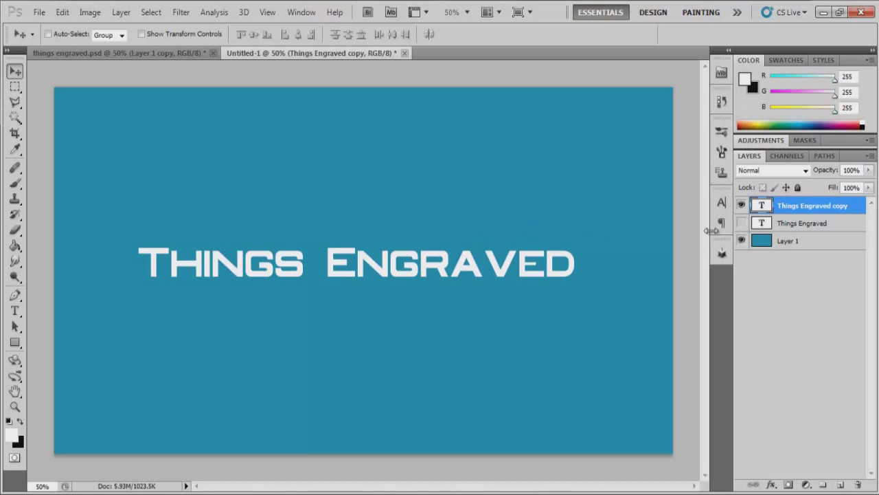
left_click(741, 223)
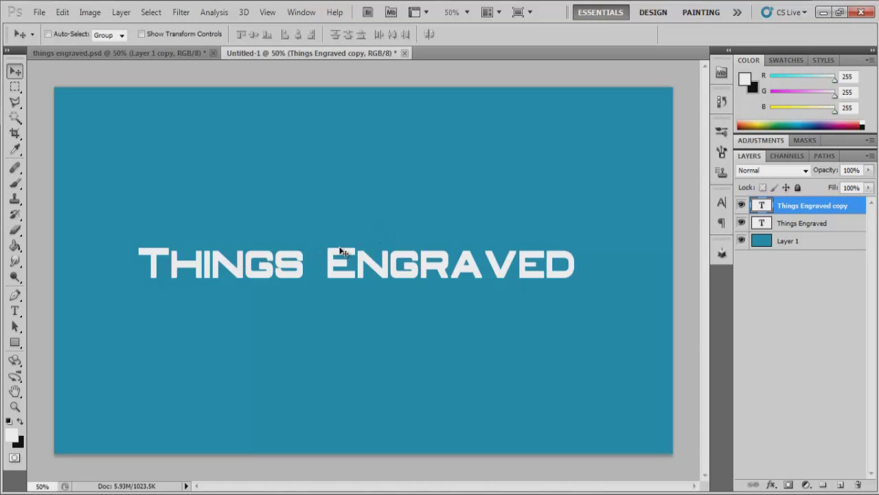
left_click(826, 227)
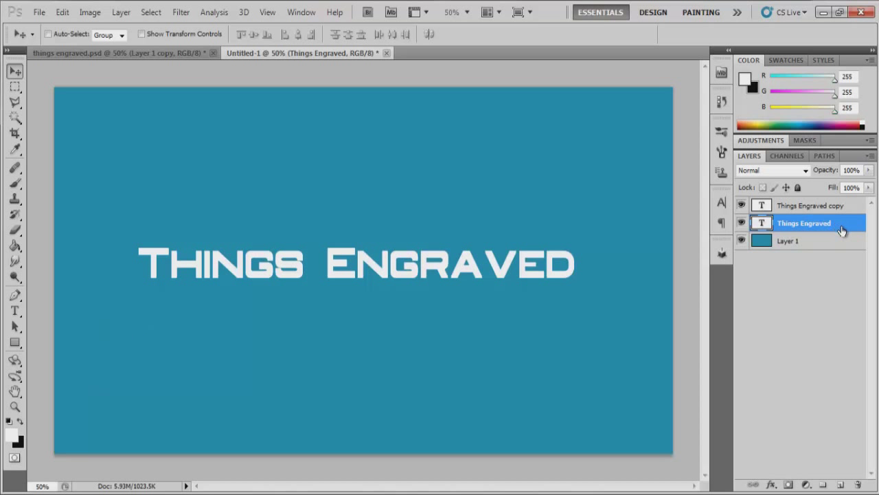
double_click(841, 229)
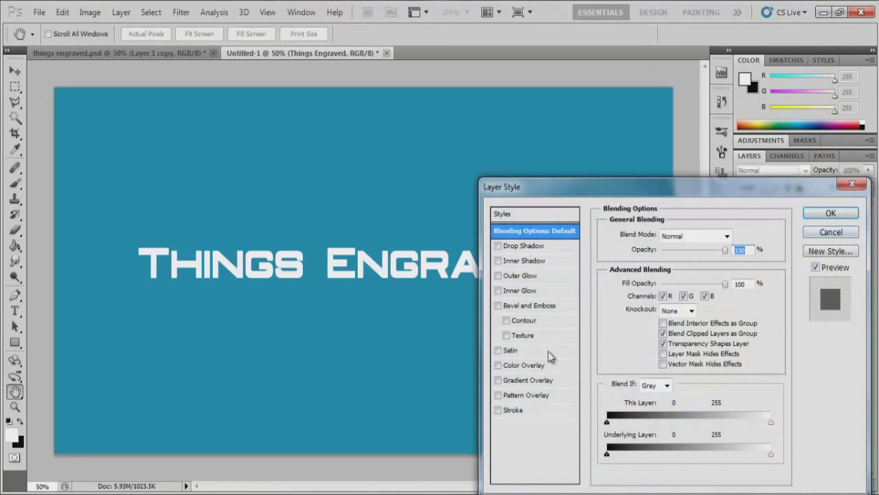
- Give the original text a sampled teal 1a8dae Color Overlay, then open the copy's Layer Style
left_click(498, 365)
left_click(519, 366)
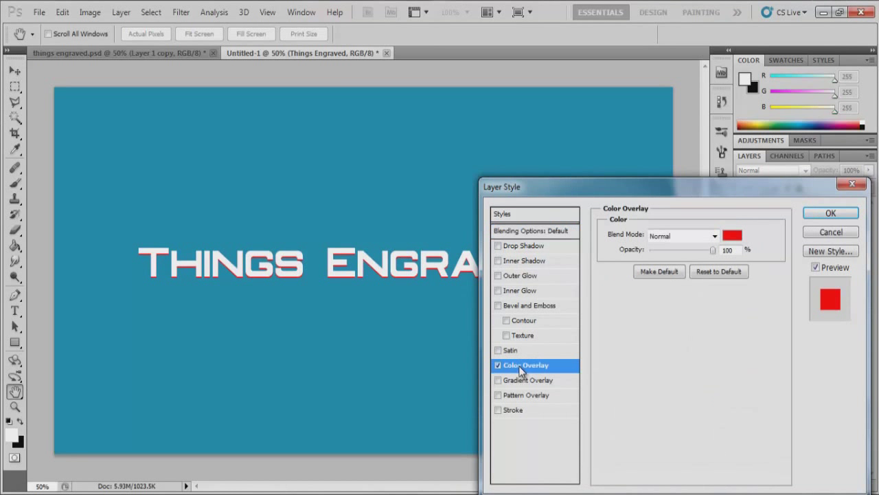
left_click(732, 237)
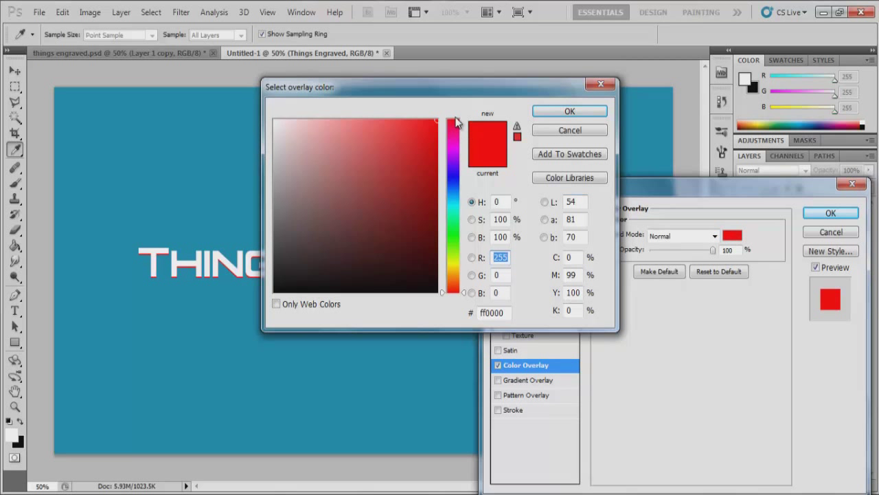
left_click(312, 387)
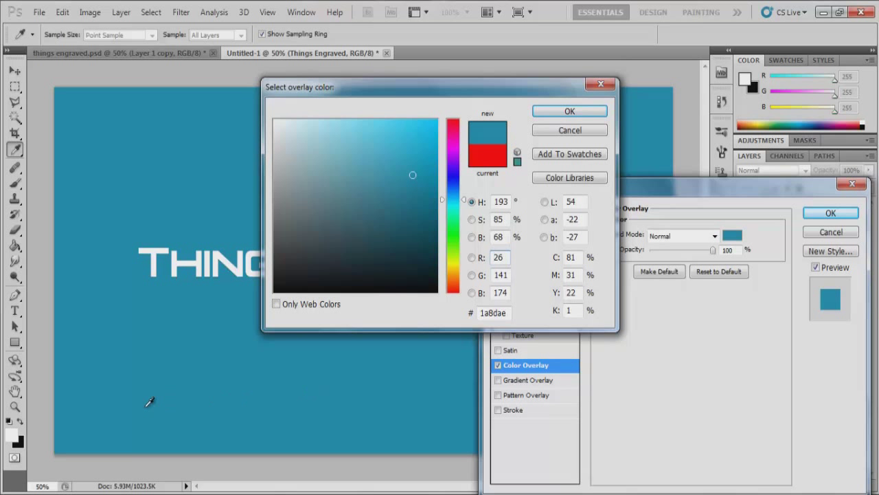
left_click(570, 111)
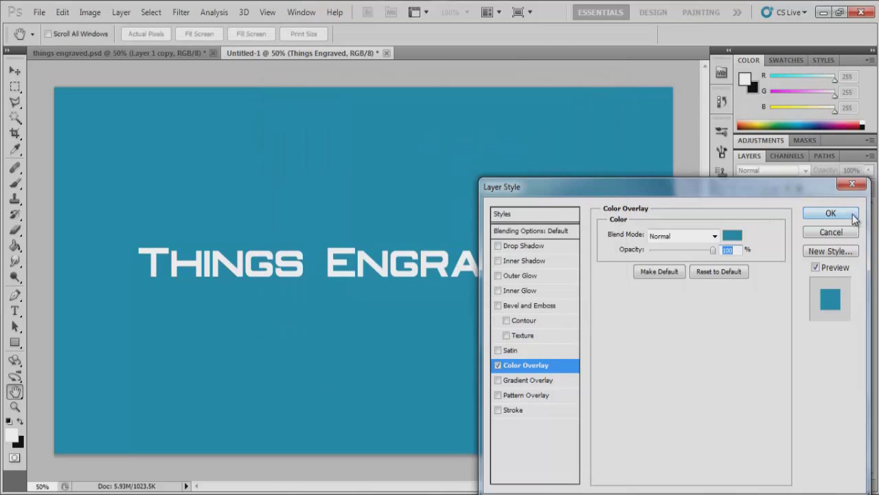
left_click(830, 213)
left_click(852, 210)
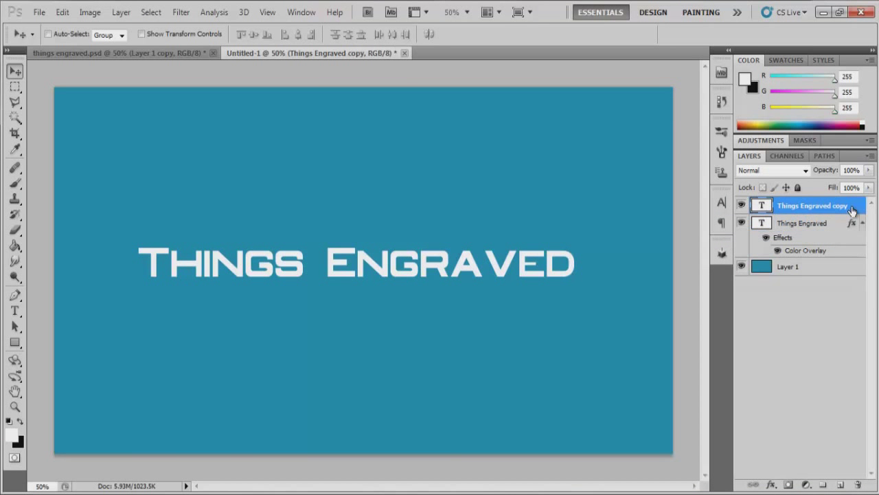
double_click(852, 210)
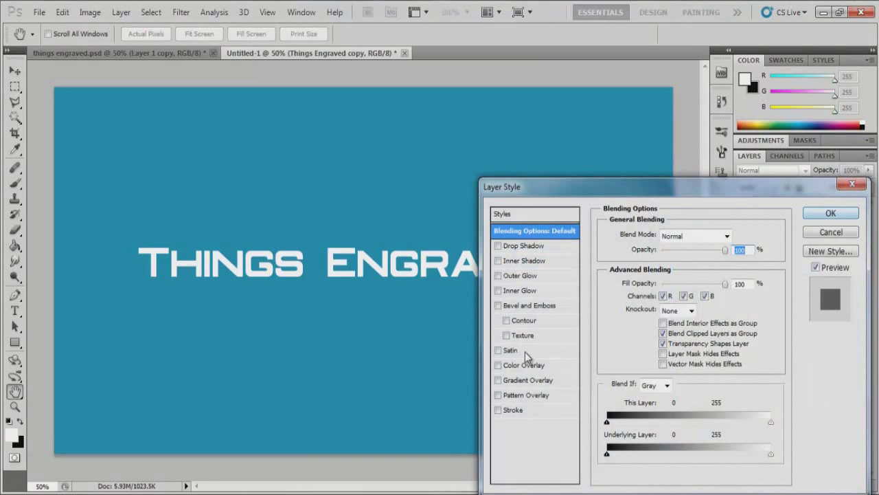
- Add a Color Overlay to the copy text using teal sampled from the canvas
left_click(500, 365)
left_click(520, 365)
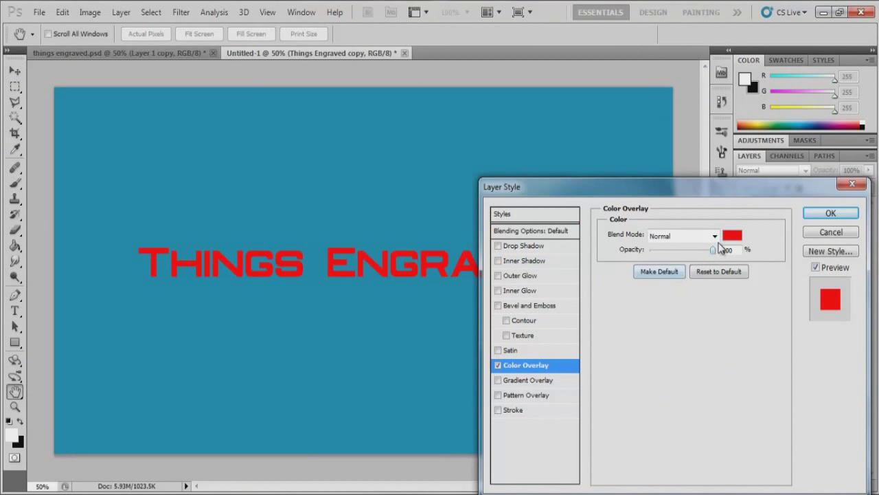
left_click(727, 250)
left_click(732, 235)
left_click(411, 367)
left_click(579, 115)
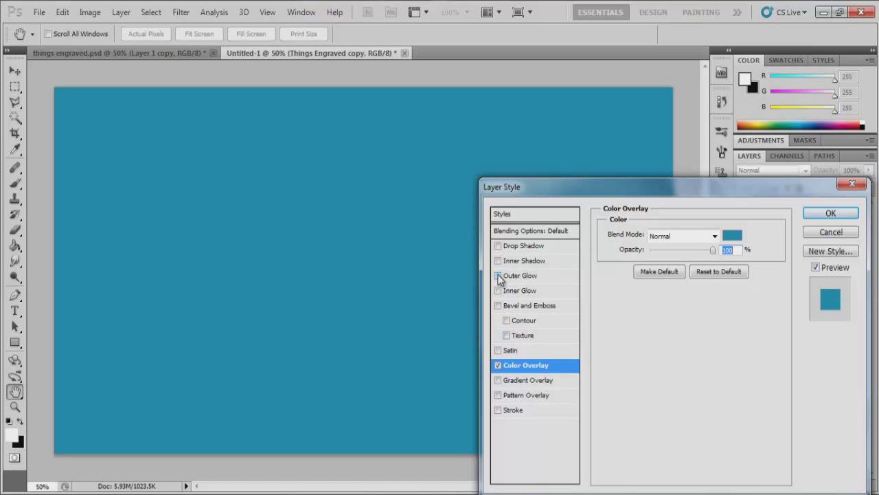
- Add an Inner Shadow and a near-white Outer Glow to the copy text
left_click(498, 276)
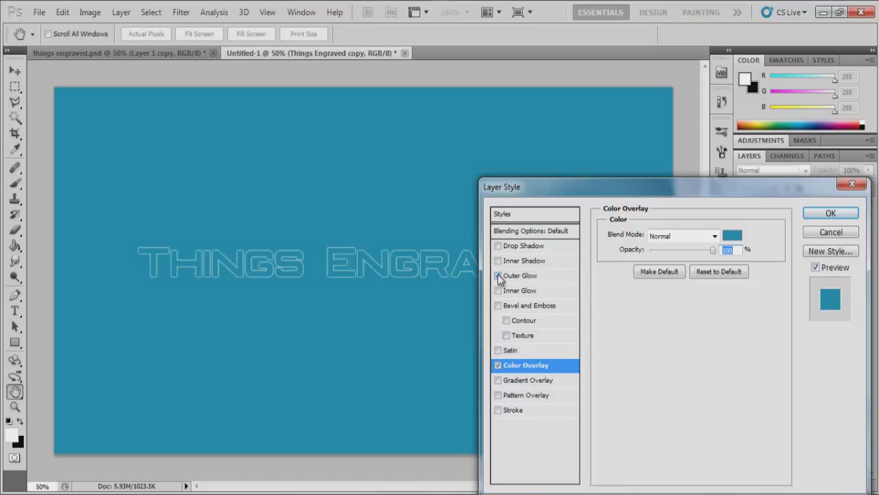
left_click(498, 261)
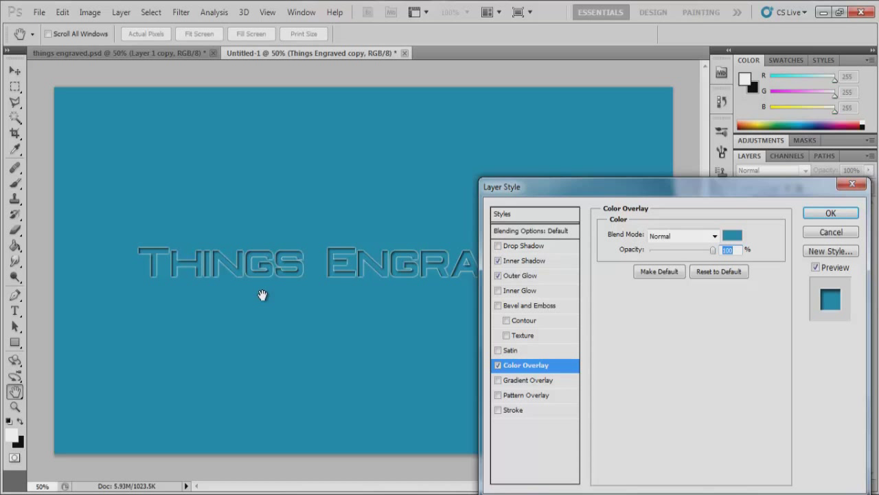
left_click(529, 277)
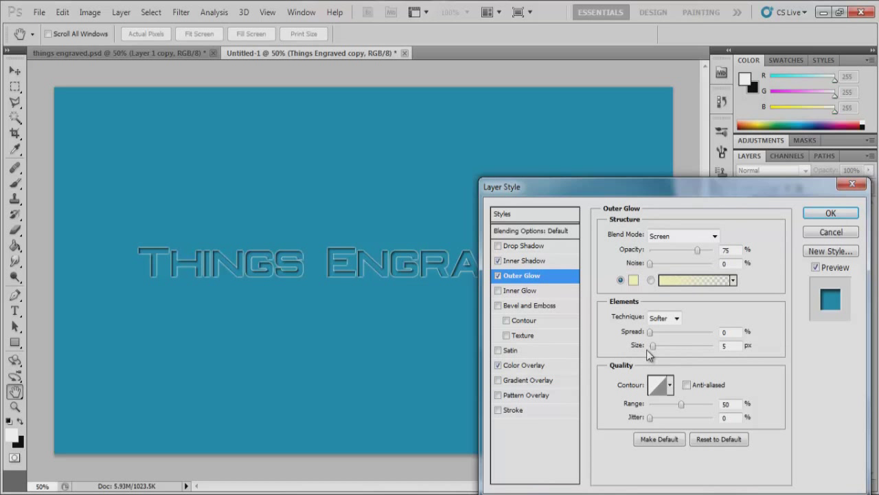
left_click(633, 280)
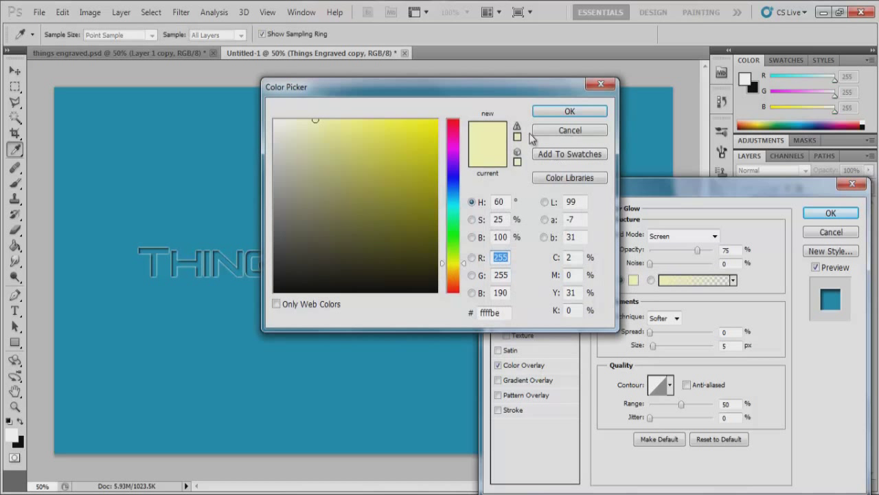
left_click(285, 121)
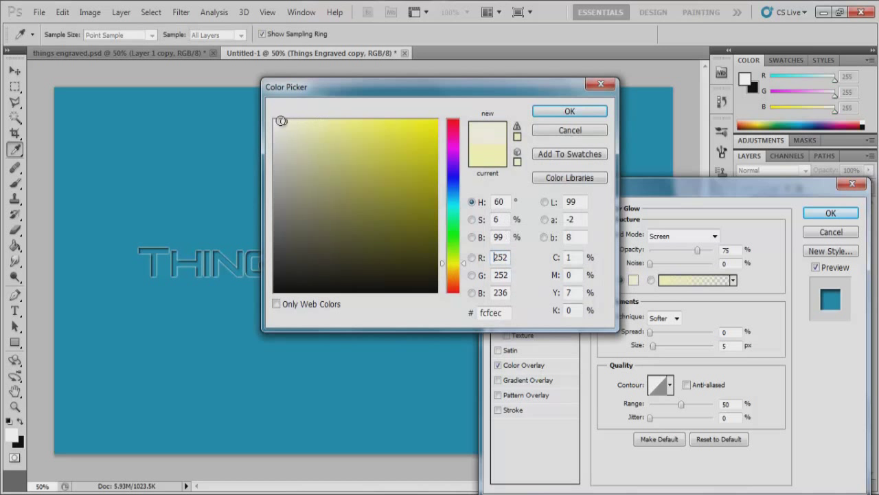
left_click(539, 112)
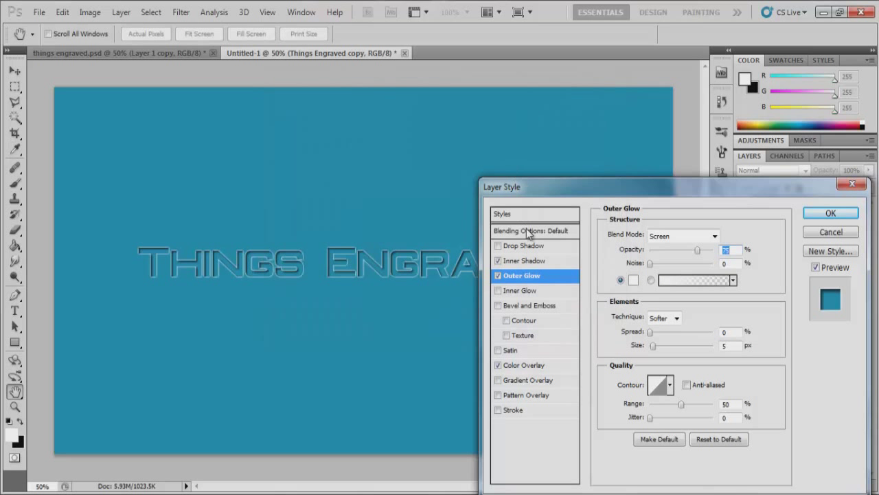
- Compare the glow and shadow effects on and off, then apply the engraved styles
left_click(498, 276)
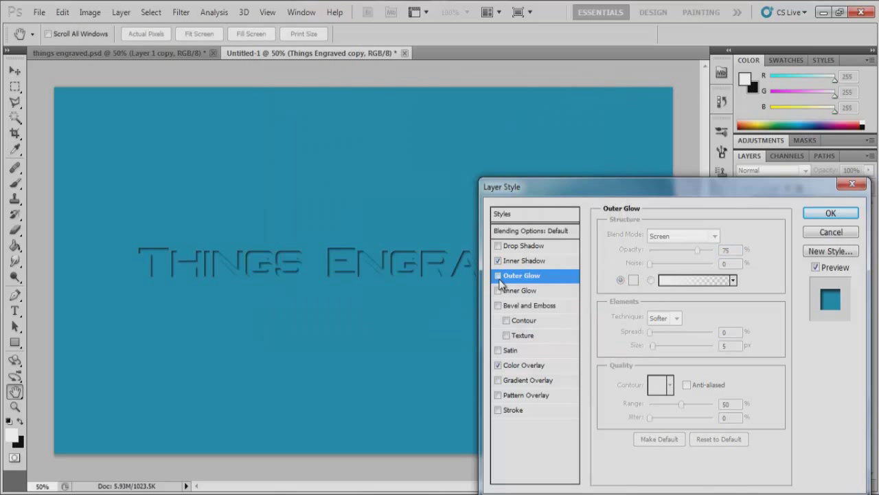
left_click(498, 276)
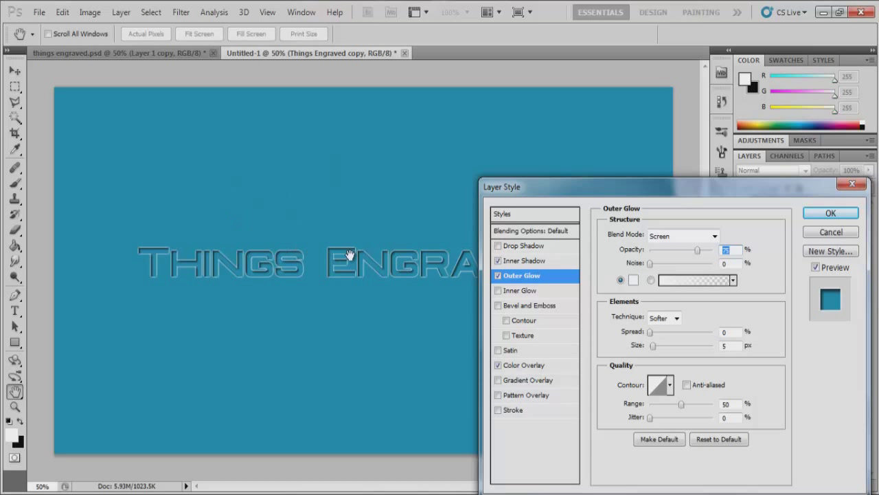
left_click(499, 262)
left_click(499, 262)
left_click(521, 262)
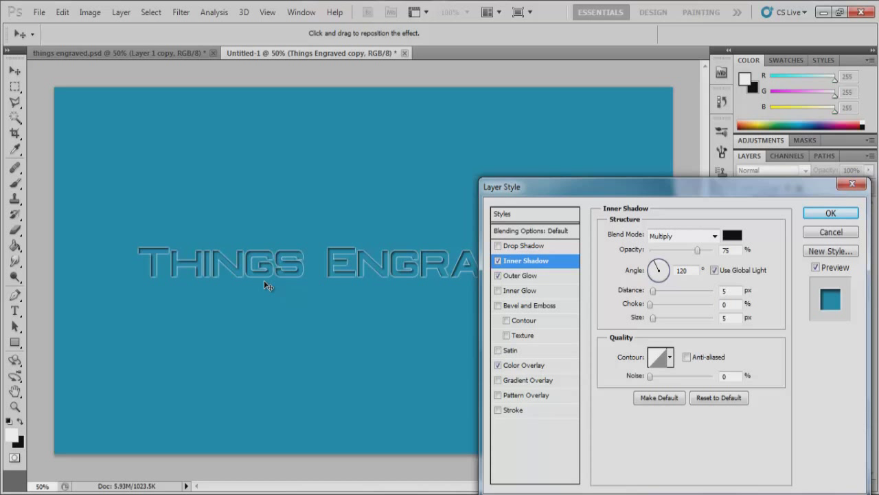
left_click(830, 214)
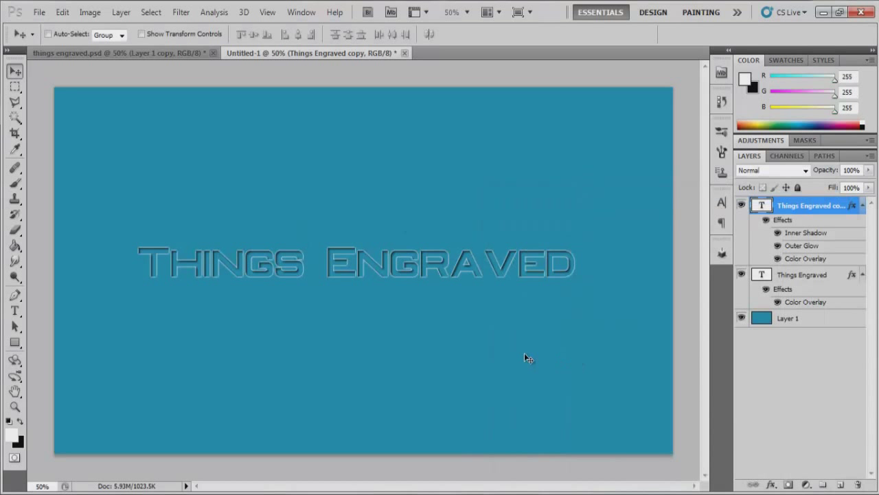
left_click(179, 55)
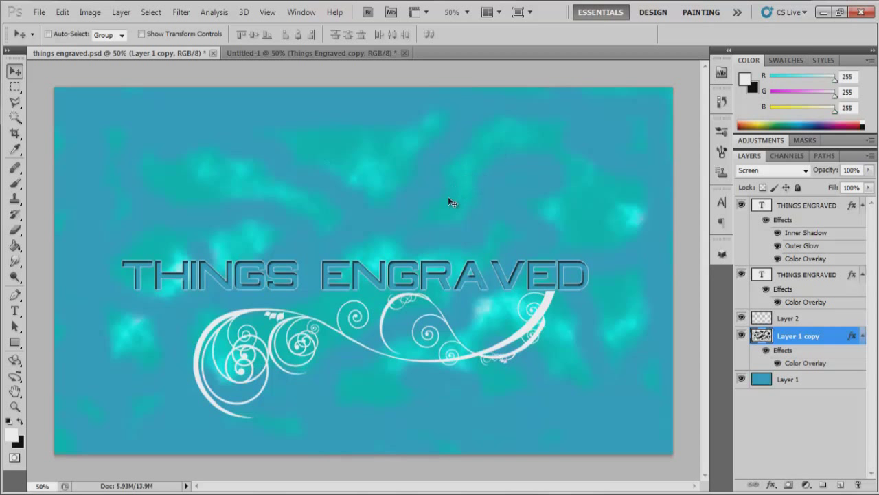
left_click(341, 53)
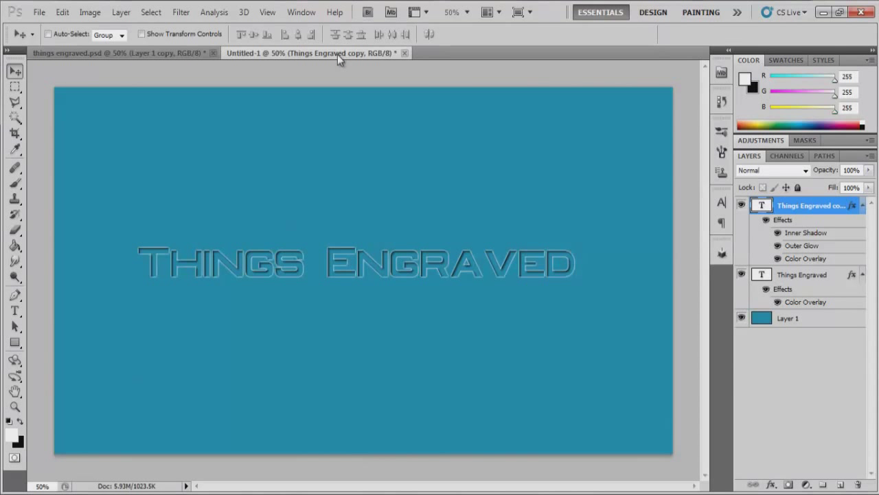
left_click(823, 327)
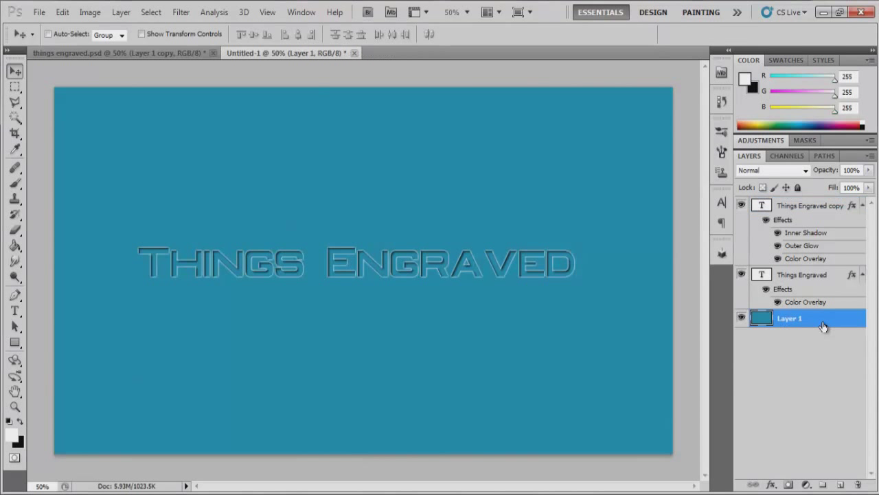
- Add Layer 2 above the teal background and render Clouds into it
left_click(842, 485)
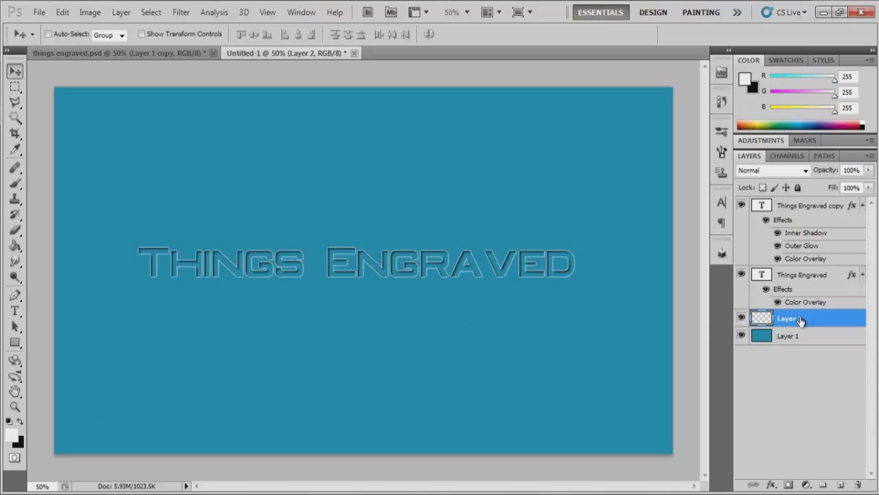
left_click(189, 12)
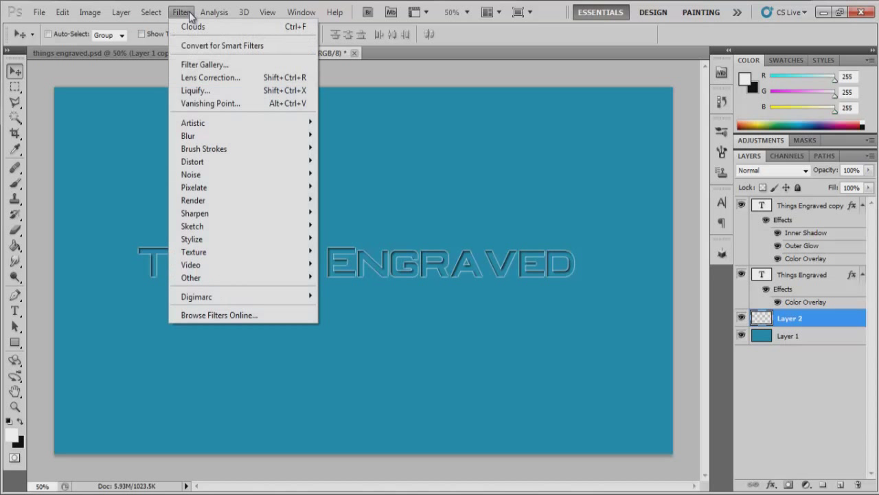
mouse_move(193, 199)
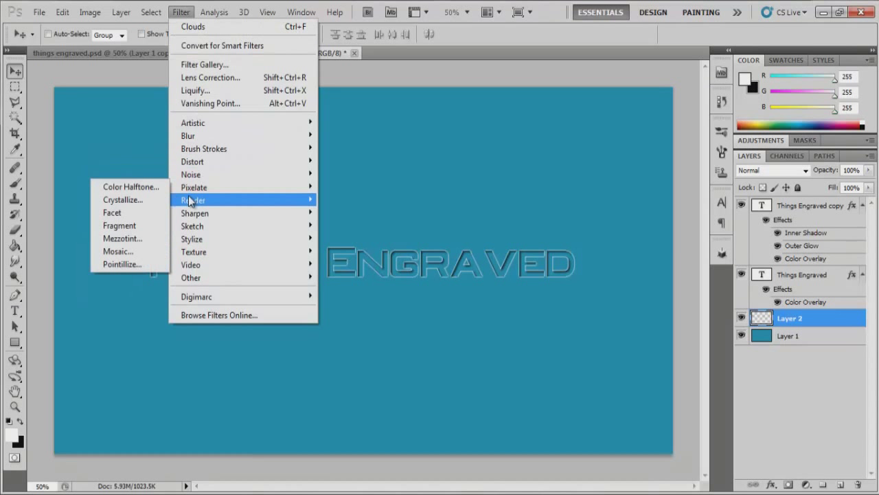
left_click(165, 199)
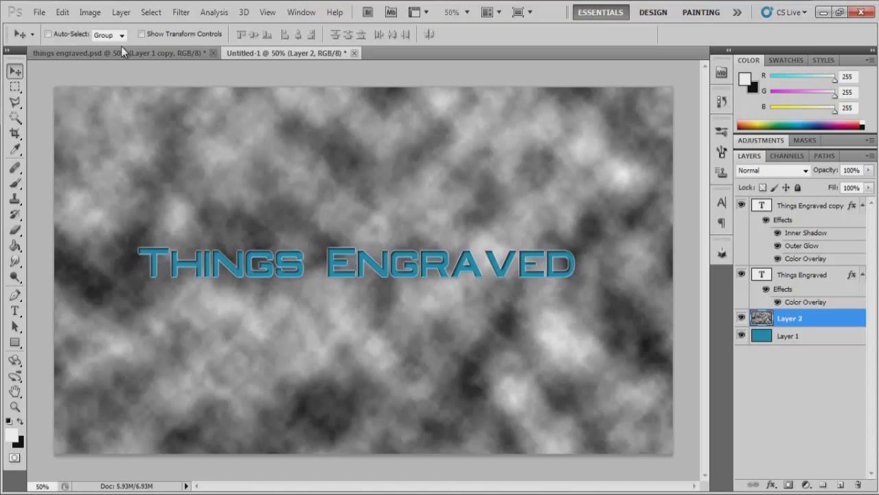
- Darken the clouds with Levels, moving the midtone input to 0.26
left_click(87, 13)
mouse_move(96, 46)
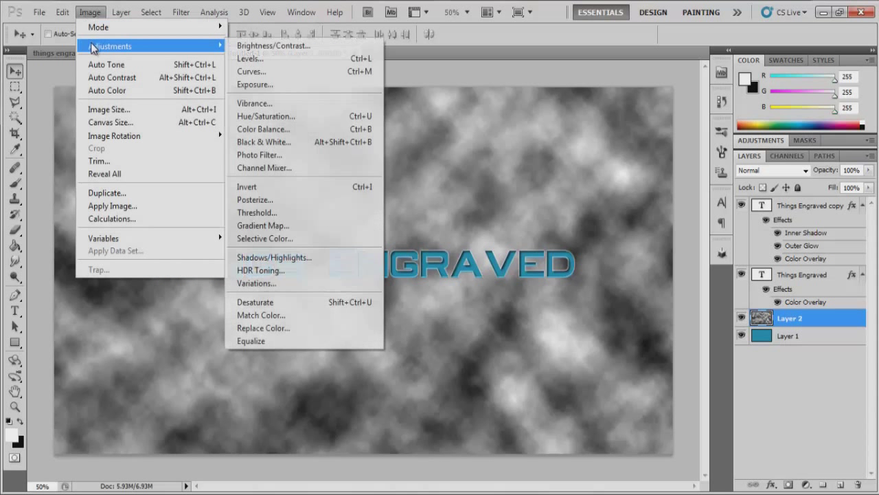
left_click(253, 59)
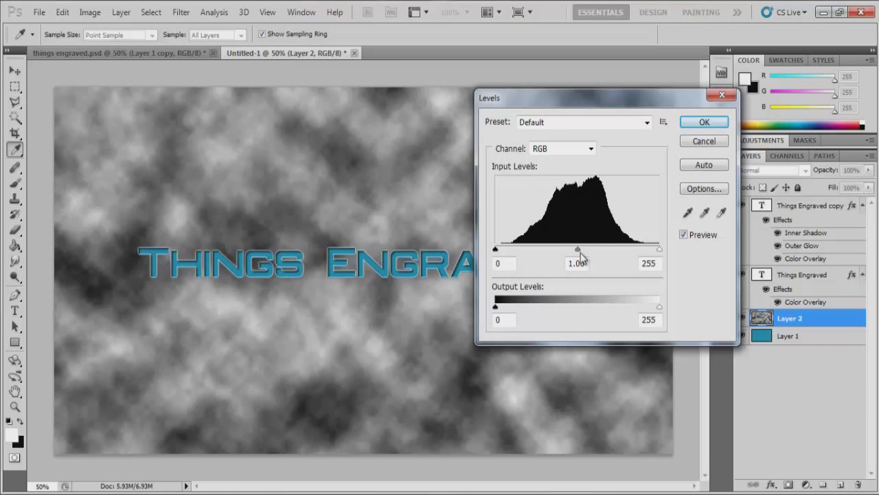
left_click_drag(577, 250, 633, 251)
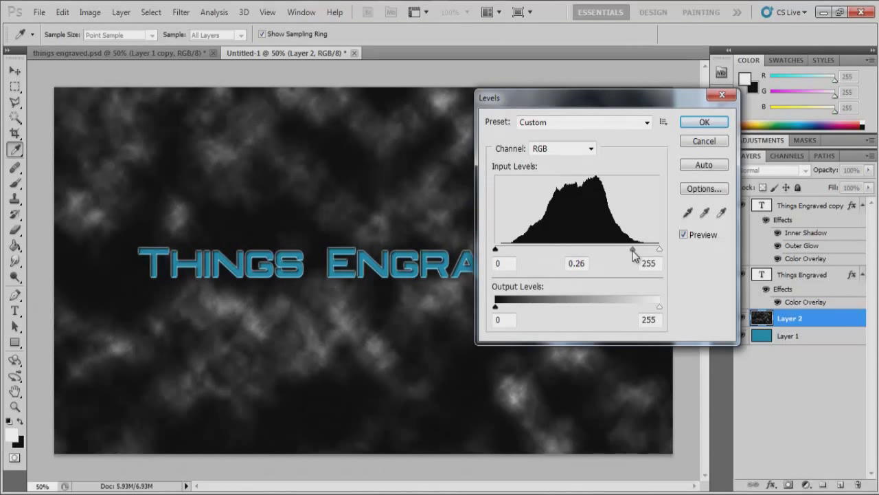
left_click(706, 121)
key("v")
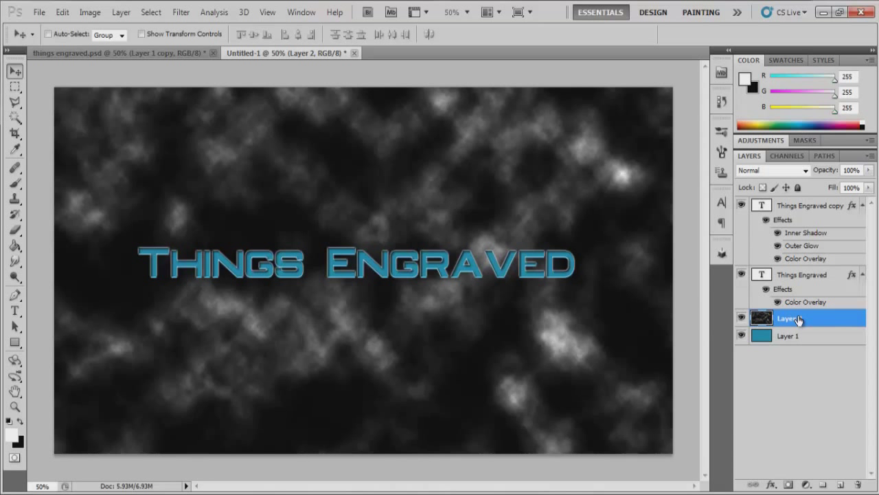
- Set Layer 2 to Screen blending and prepare a 150 px eraser at 0% hardness
left_click(807, 171)
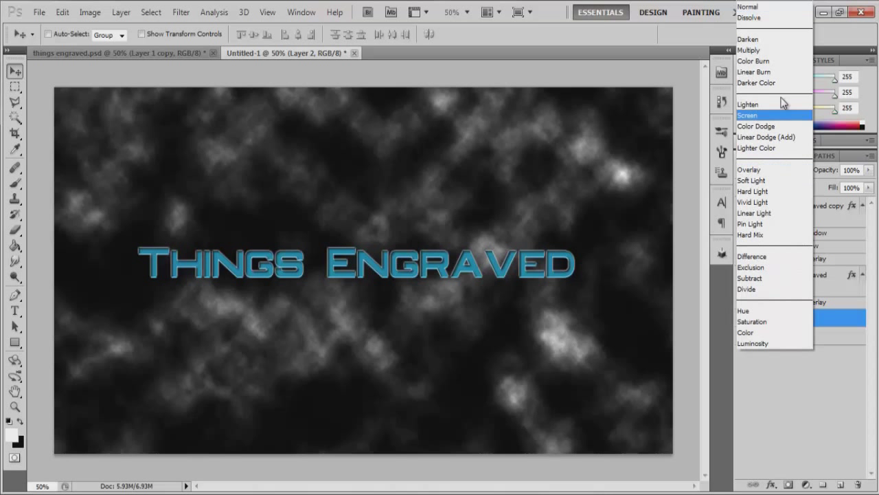
left_click(759, 115)
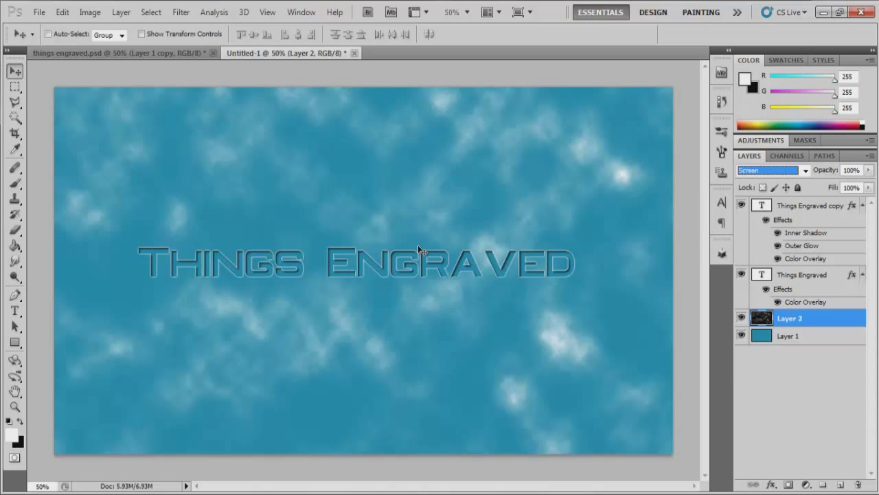
left_click(15, 231)
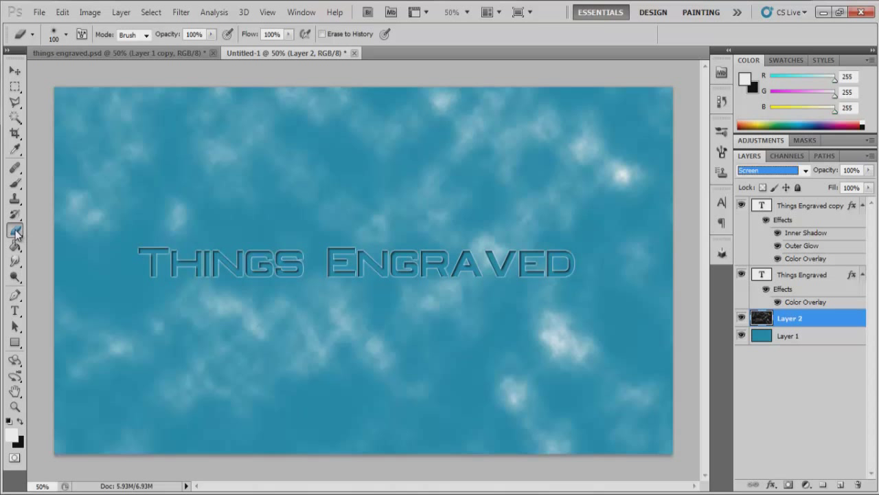
left_click(66, 35)
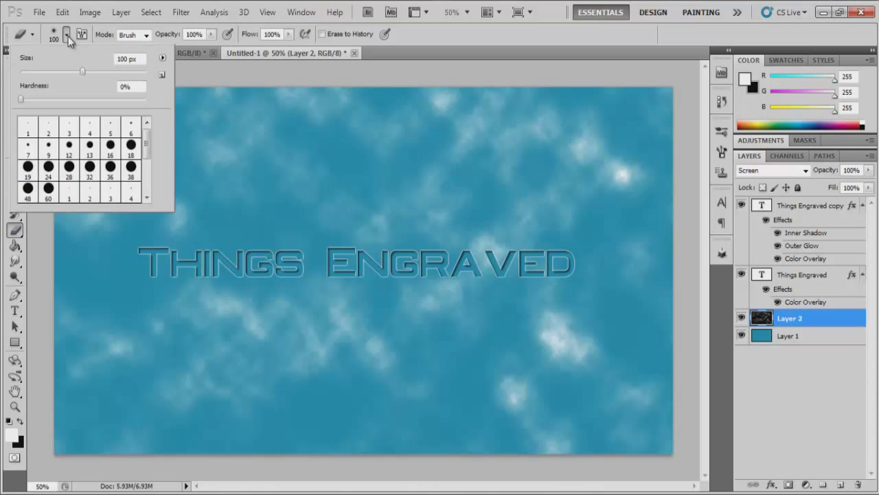
left_click(20, 102)
left_click(421, 35)
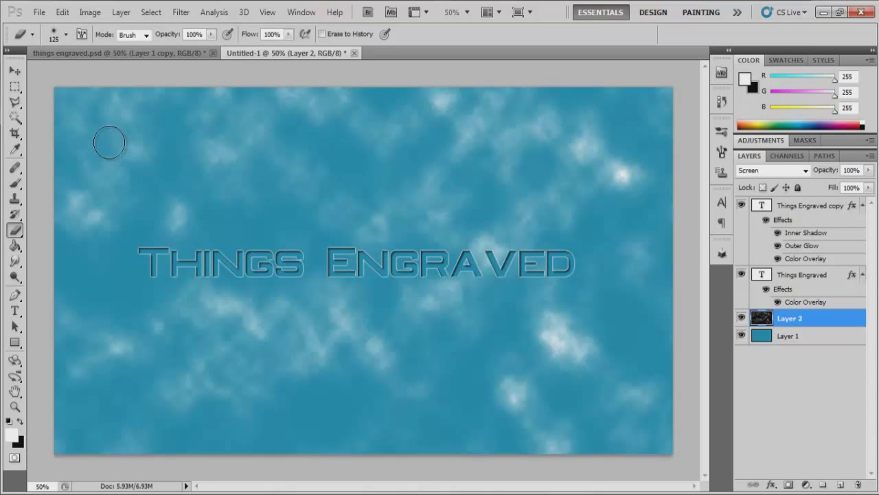
key("bracketright")
key("bracketright")
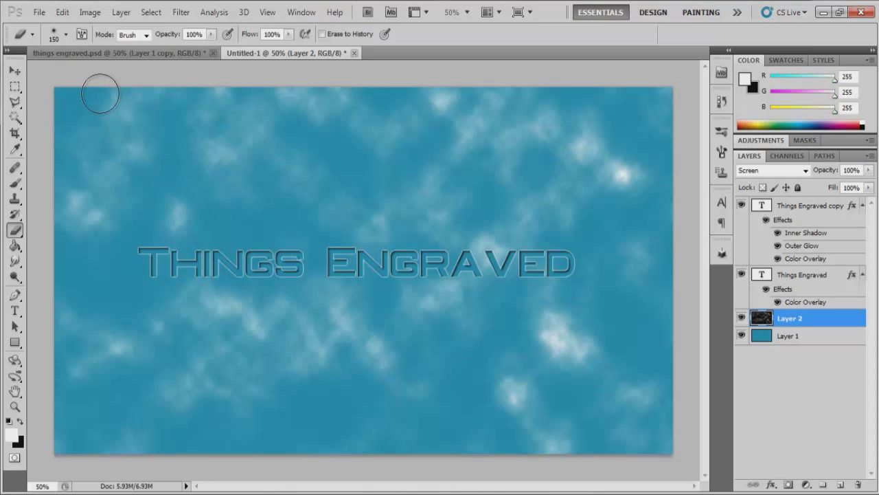
- Erase clouds across the top edge and just above the title
mouse_move(67, 167)
left_mouse_down()
mouse_move(60, 204)
mouse_move(67, 218)
mouse_move(103, 238)
mouse_move(58, 299)
mouse_move(71, 310)
mouse_move(73, 372)
mouse_move(112, 430)
mouse_move(133, 439)
mouse_move(61, 438)
mouse_move(77, 445)
mouse_move(154, 444)
mouse_move(138, 403)
mouse_move(174, 347)
mouse_move(221, 309)
mouse_move(152, 383)
mouse_move(160, 406)
mouse_move(234, 410)
mouse_move(281, 368)
mouse_move(287, 340)
mouse_move(305, 389)
mouse_move(365, 371)
mouse_move(382, 362)
mouse_move(375, 317)
mouse_move(396, 394)
mouse_move(463, 389)
mouse_move(455, 357)
mouse_move(498, 372)
mouse_move(516, 433)
mouse_move(570, 445)
mouse_move(633, 393)
mouse_move(643, 424)
mouse_move(665, 391)
left_mouse_up()
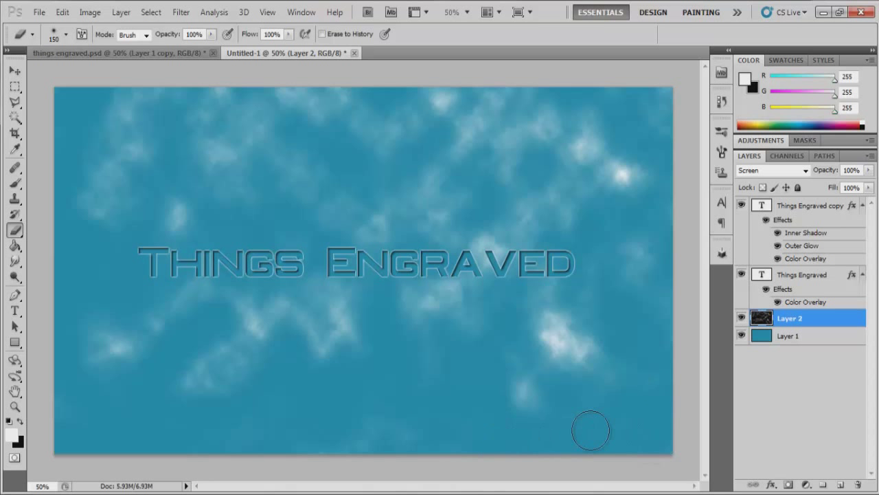
mouse_move(669, 125)
left_mouse_down()
mouse_move(304, 82)
mouse_move(275, 85)
mouse_move(250, 124)
mouse_move(233, 95)
mouse_move(212, 88)
mouse_move(177, 100)
mouse_move(174, 114)
mouse_move(157, 119)
mouse_move(146, 100)
mouse_move(117, 105)
mouse_move(122, 117)
mouse_move(109, 122)
mouse_move(104, 105)
mouse_move(74, 114)
left_mouse_up()
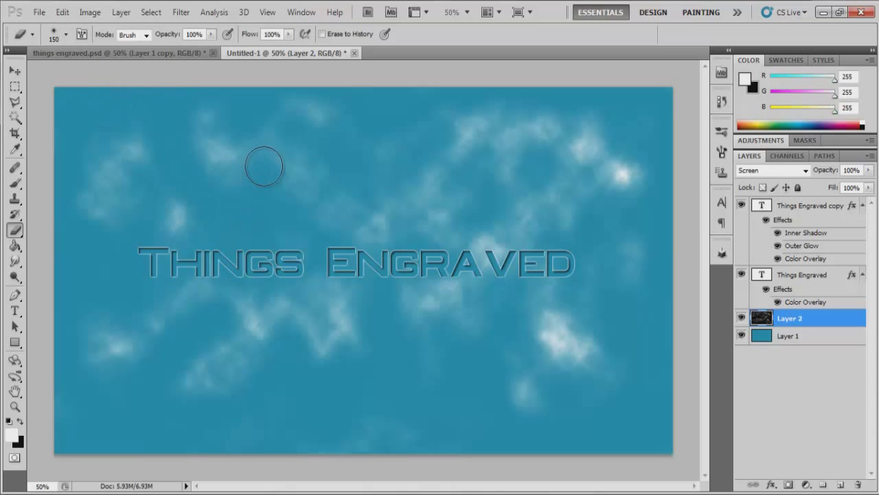
mouse_move(304, 152)
left_mouse_down()
mouse_move(362, 151)
mouse_move(358, 260)
left_mouse_up()
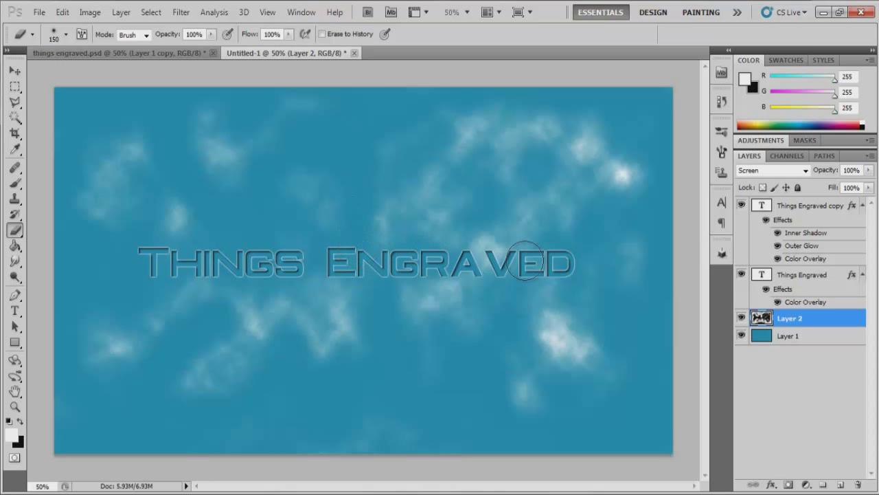
double_click(831, 325)
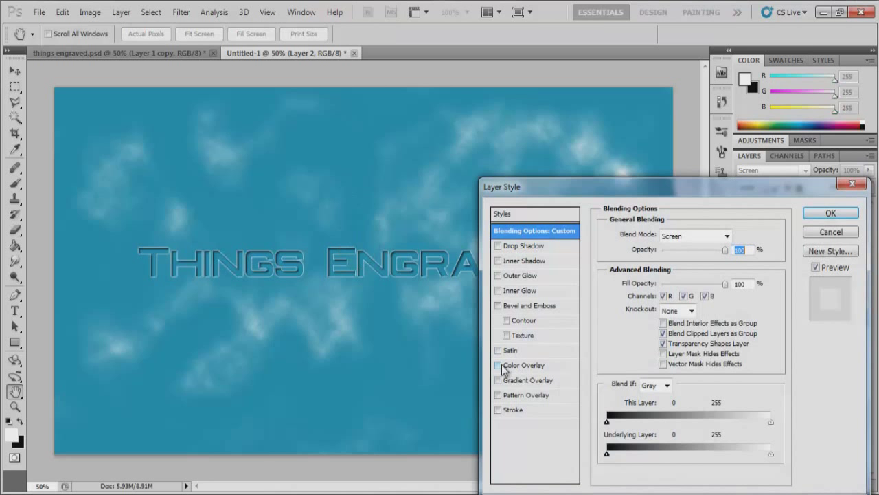
left_click(501, 366)
left_click(517, 366)
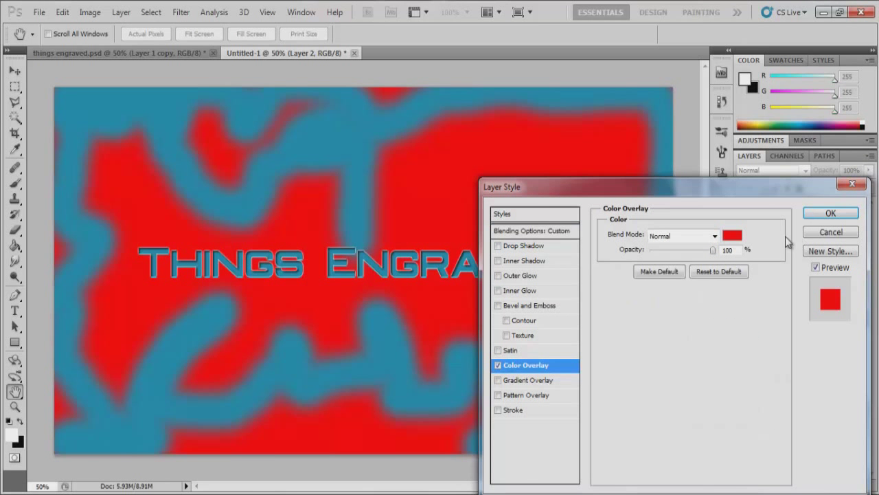
left_click(733, 236)
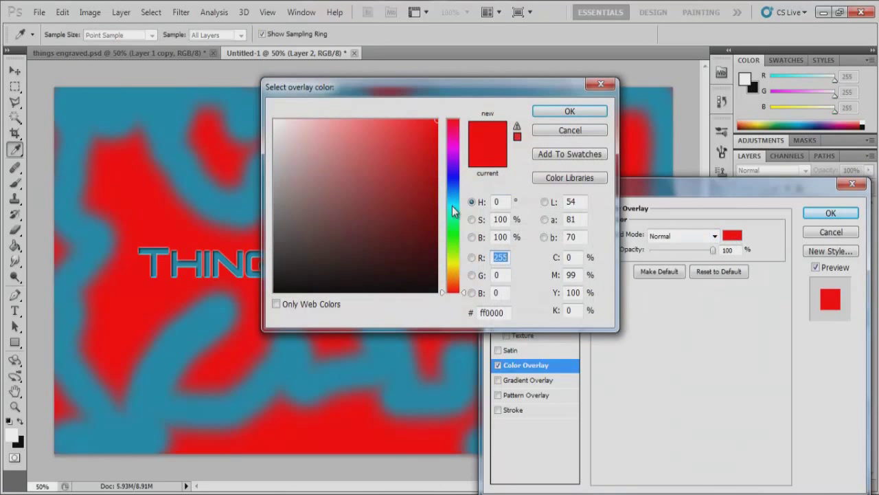
left_click(452, 203)
left_click_drag(434, 145, 423, 129)
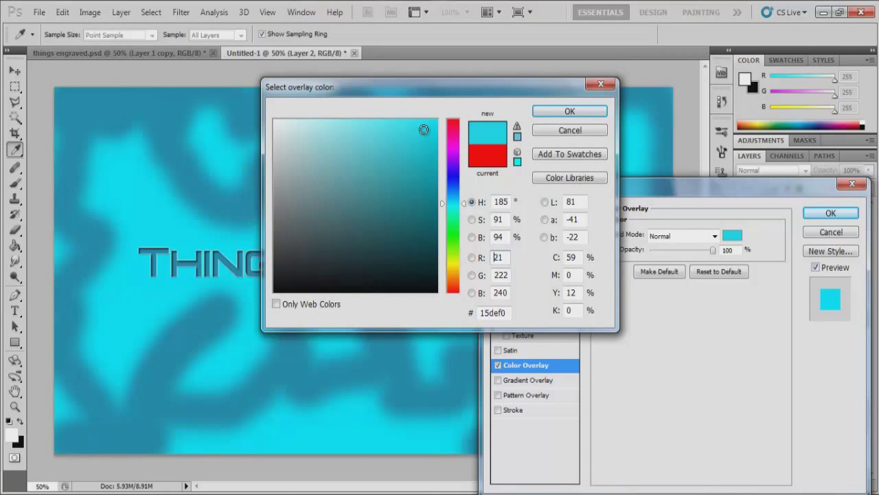
left_click(569, 112)
left_click(715, 236)
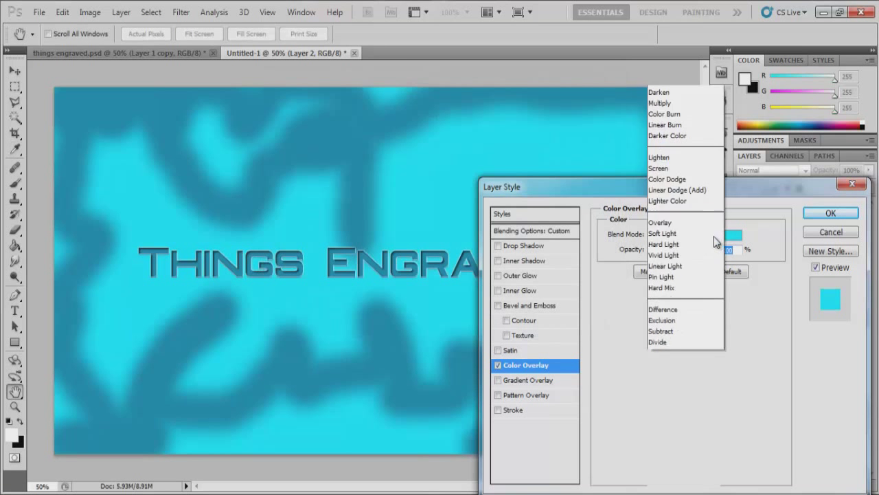
left_click(664, 329)
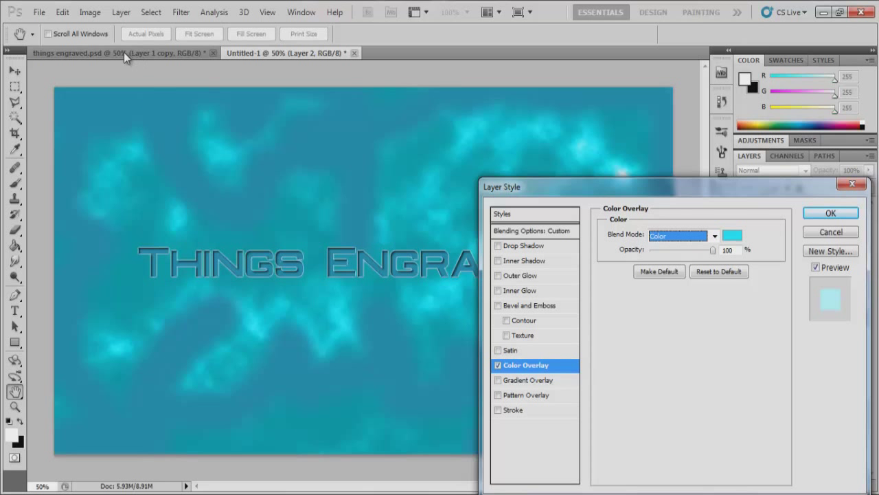
left_click(498, 365)
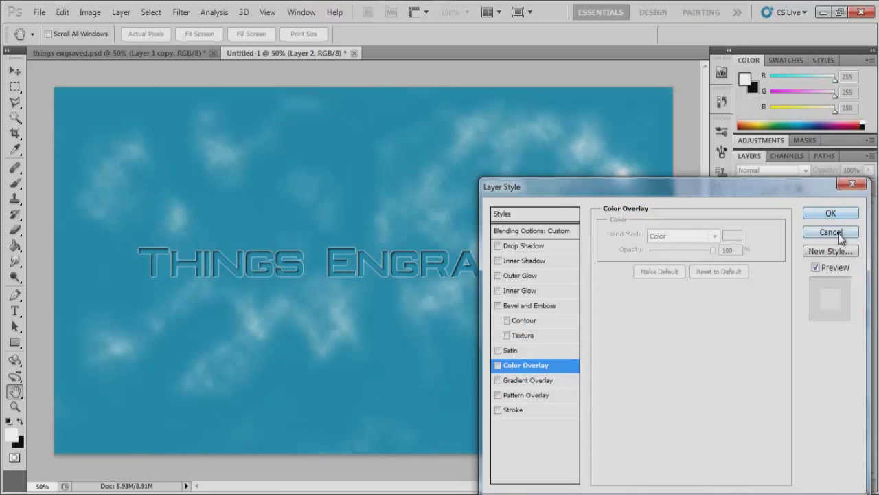
left_click(831, 232)
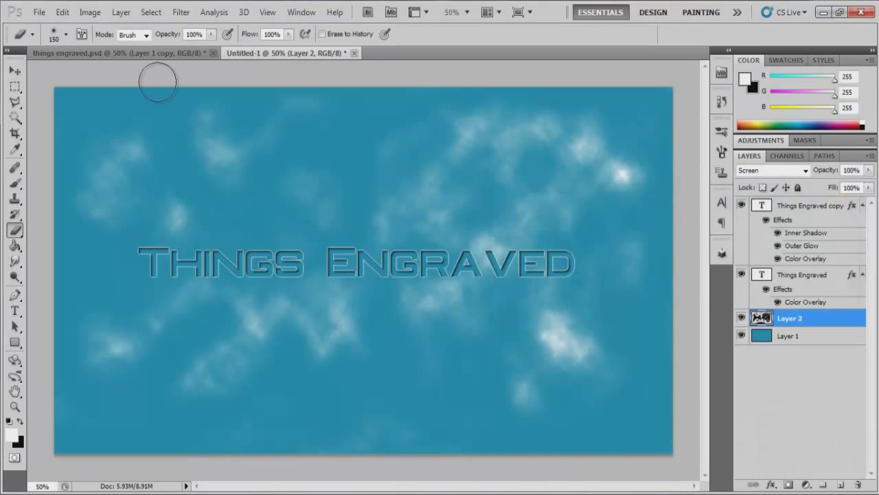
- In Untitled-1, replace the current brushes with the Urban Floral brush library
left_click(162, 53)
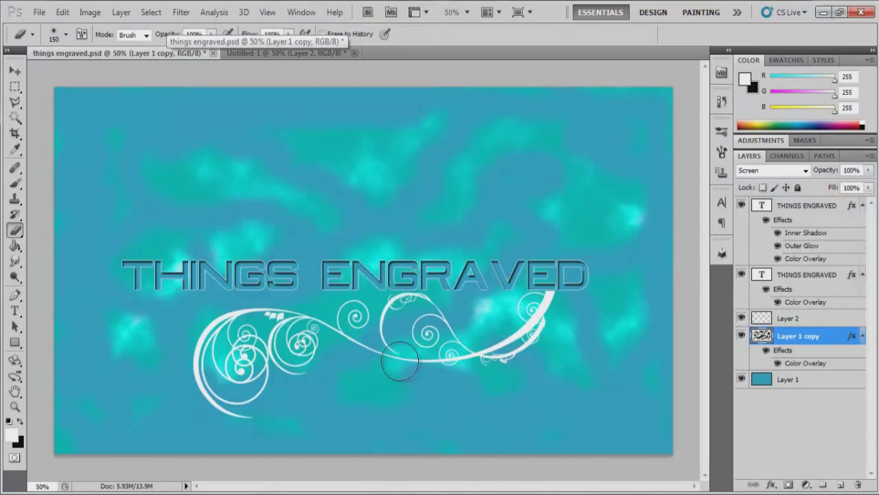
left_click(292, 54)
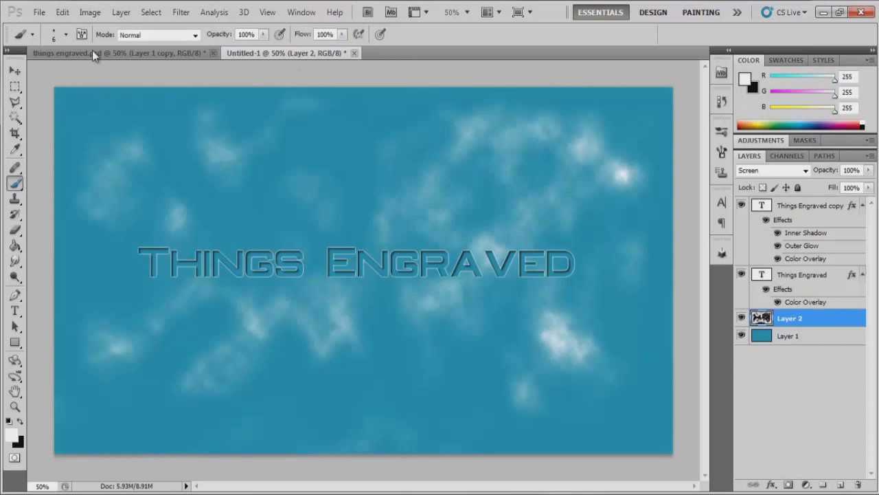
left_click(66, 34)
left_click(163, 58)
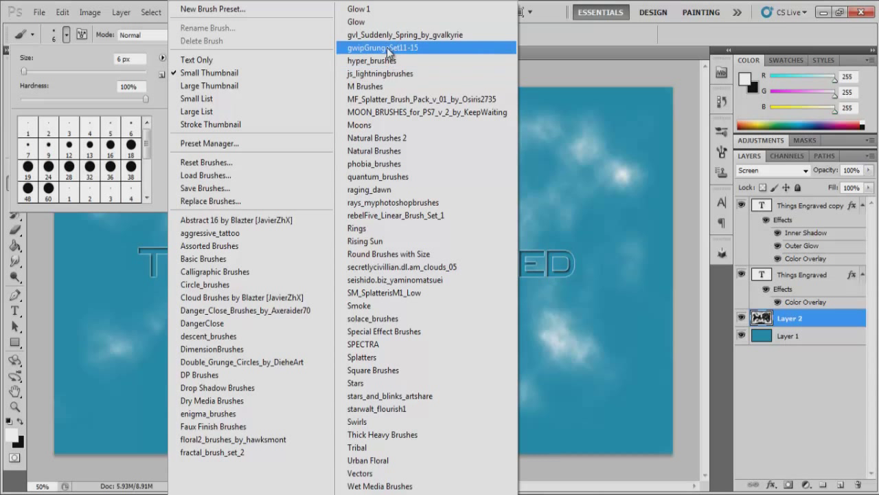
left_click(377, 460)
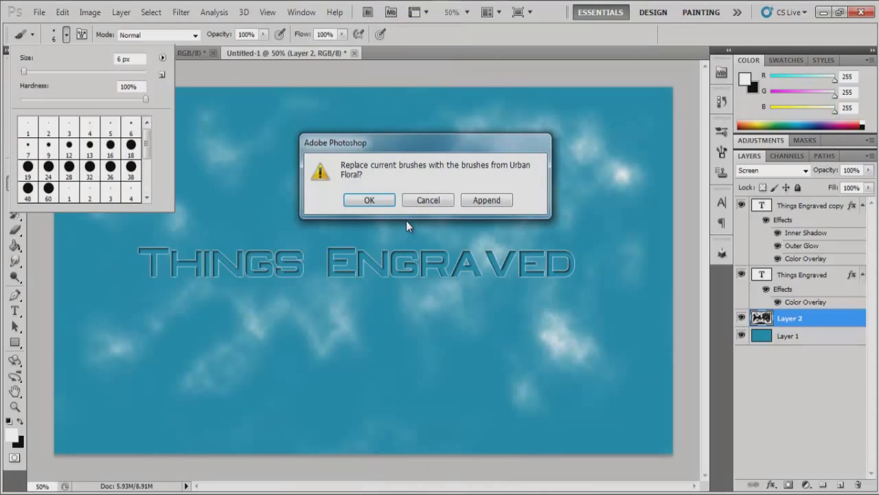
left_click(387, 200)
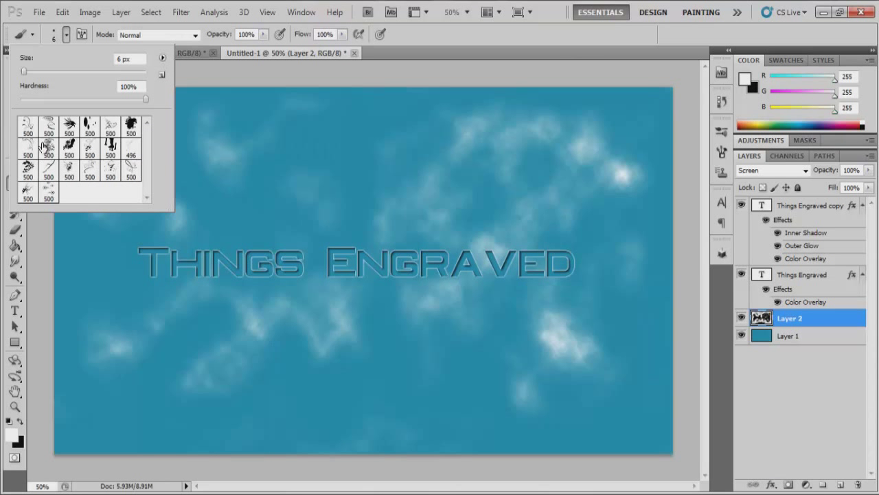
- Choose a 500 px Urban Floral brush and switch to the Move tool
left_click(48, 127)
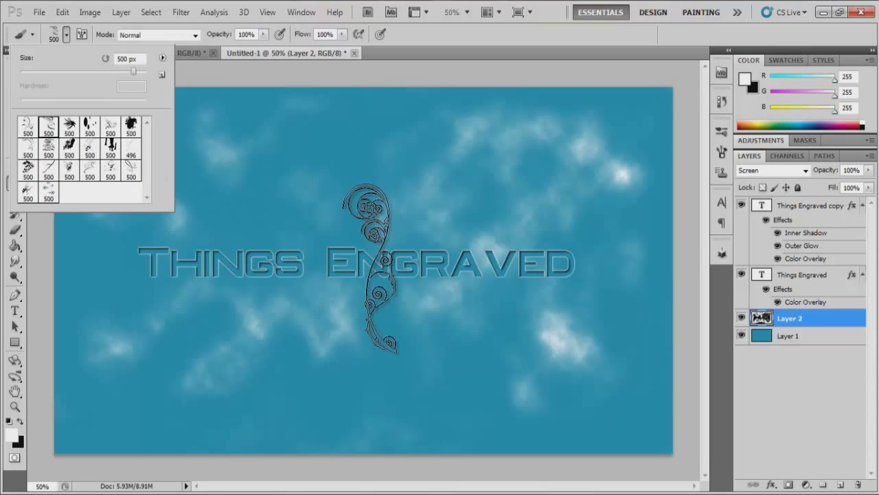
left_click(554, 191)
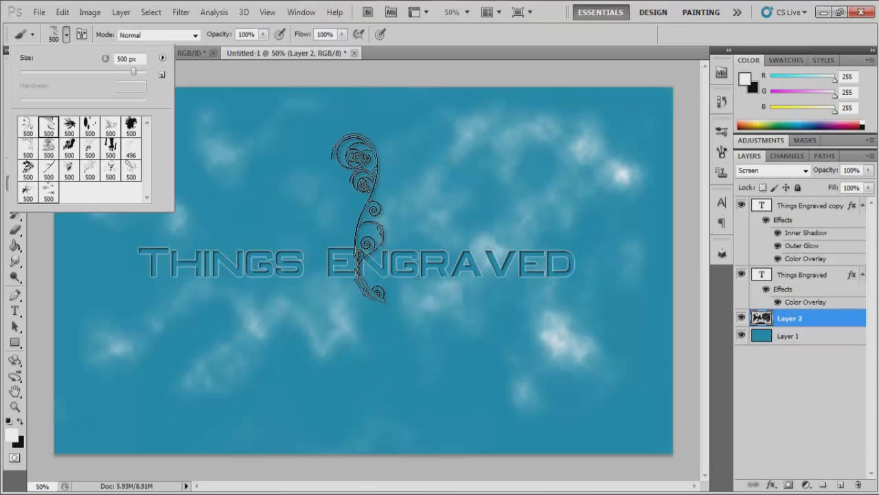
left_click(419, 40)
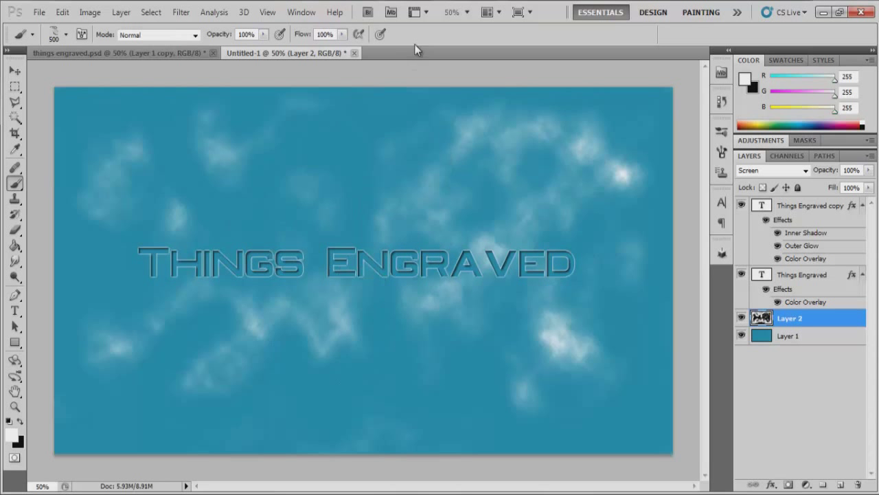
left_click(15, 71)
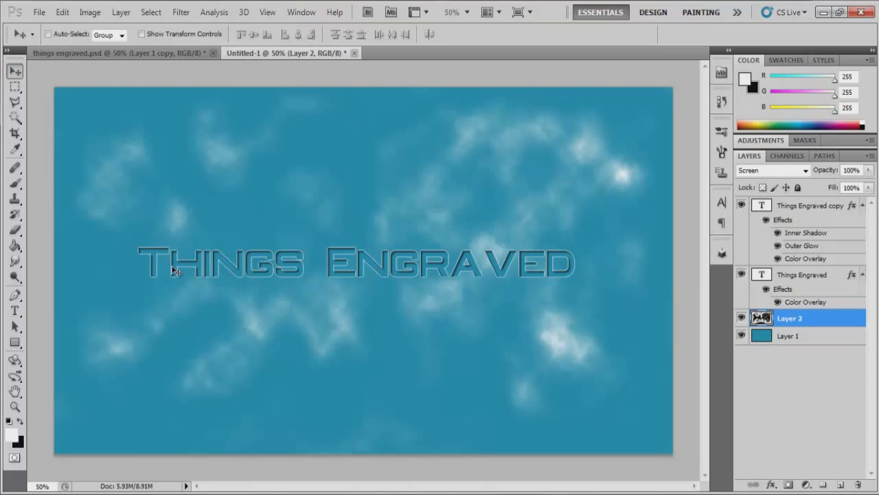